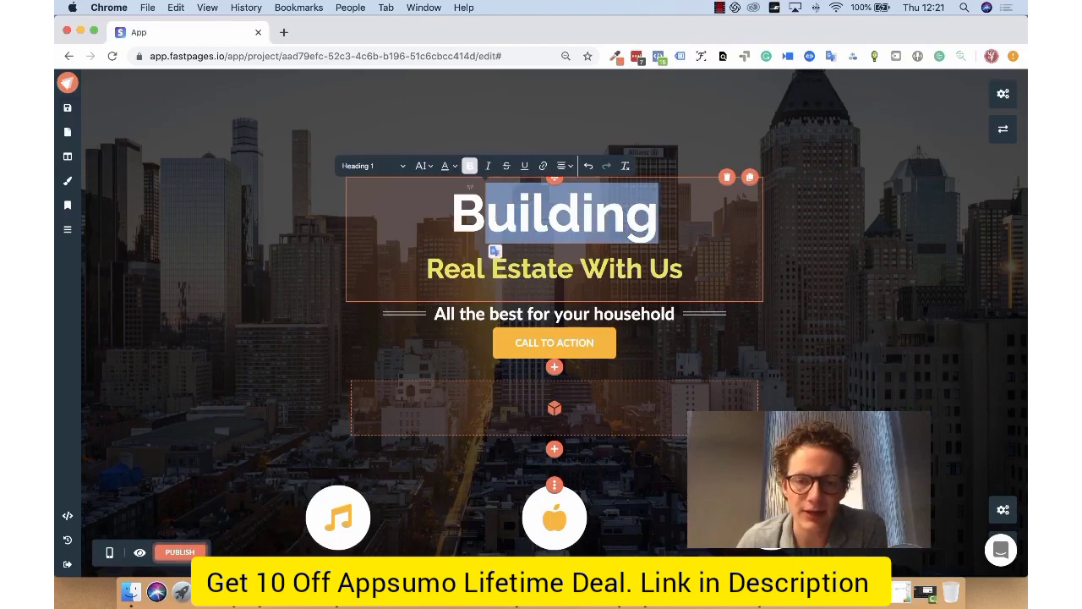
# Step: Examine the font size choices for the main heading and the page-wide heading font options in the appearance settings
pyautogui.click(424, 167)
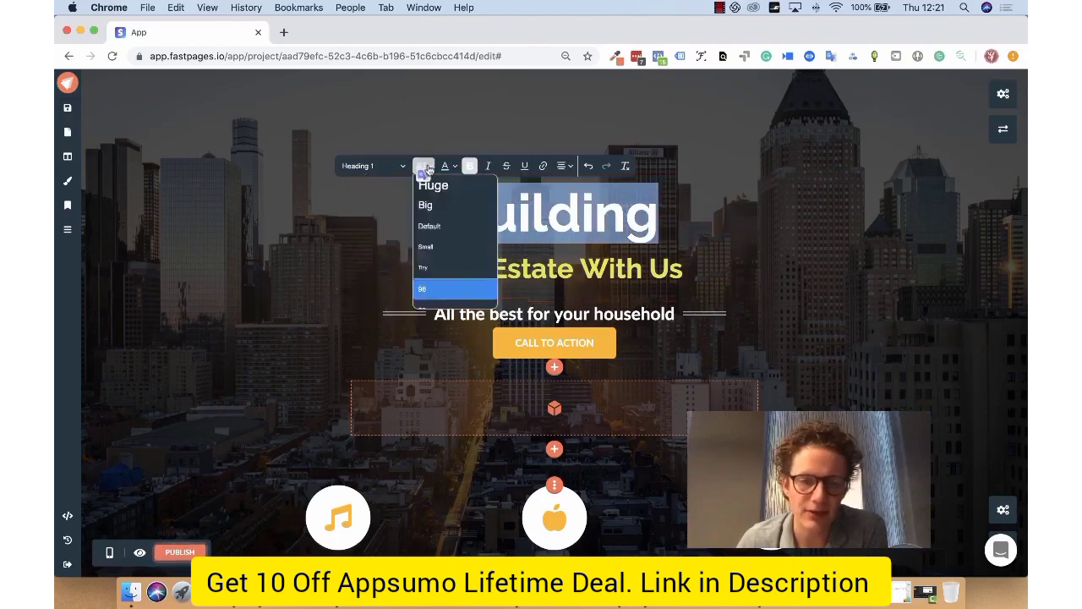
pyautogui.click(423, 167)
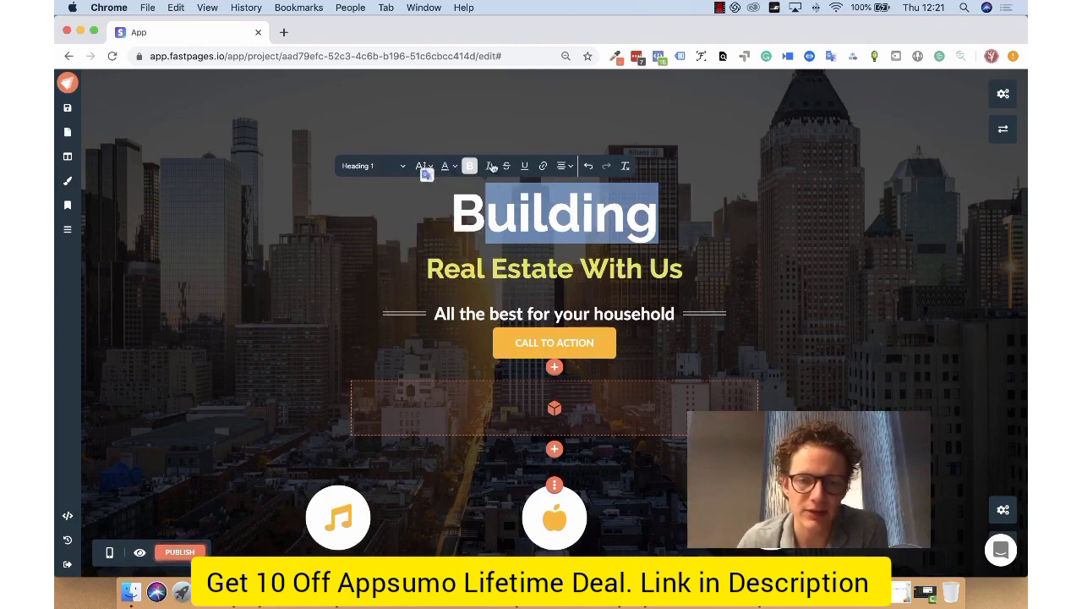
pyautogui.click(581, 213)
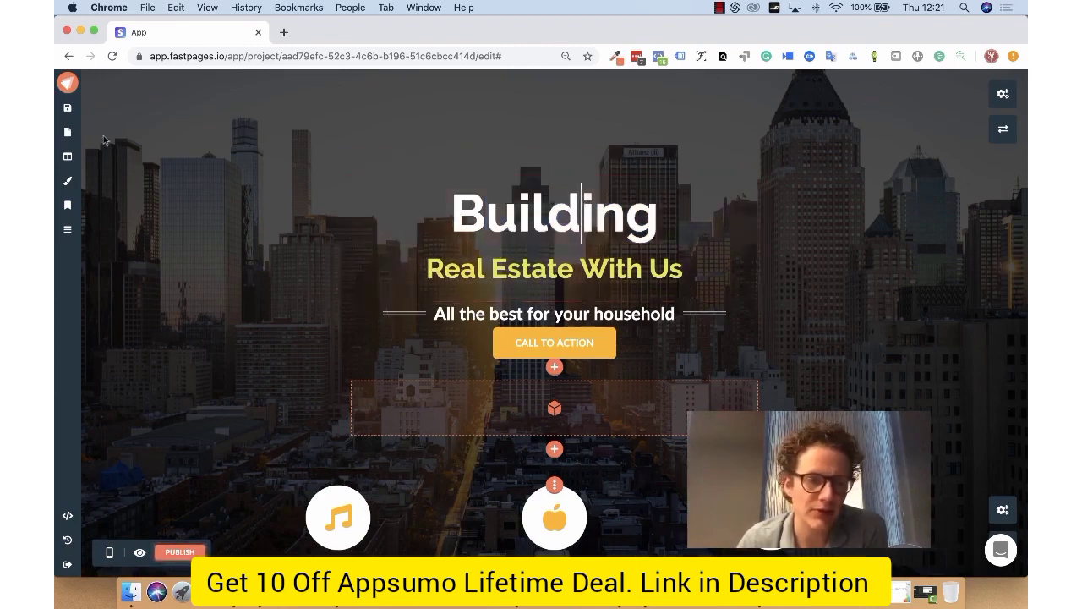
pyautogui.click(68, 183)
pyautogui.click(142, 146)
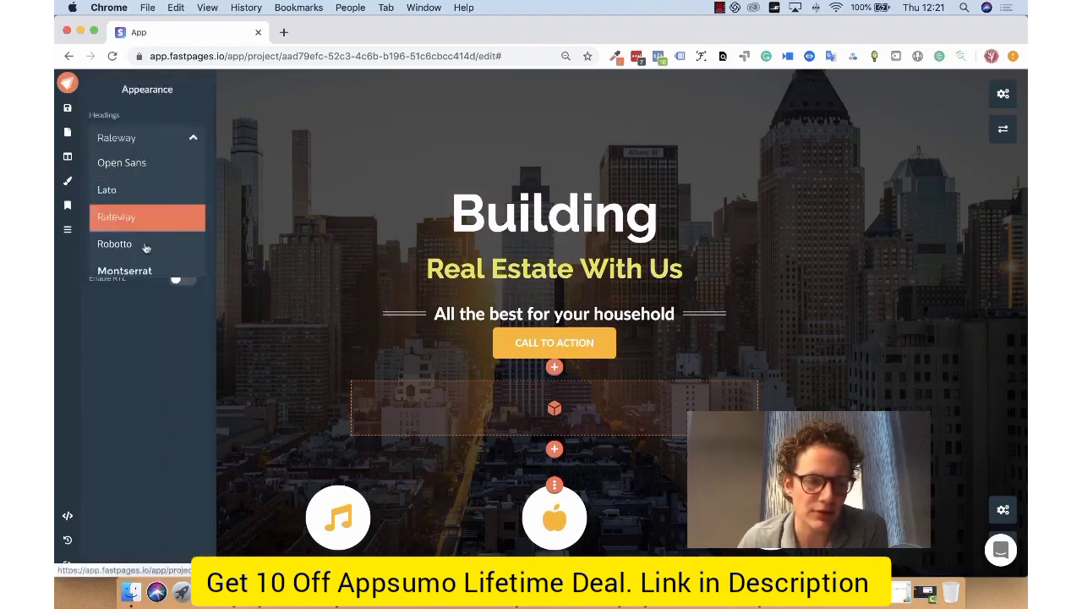
pyautogui.click(147, 144)
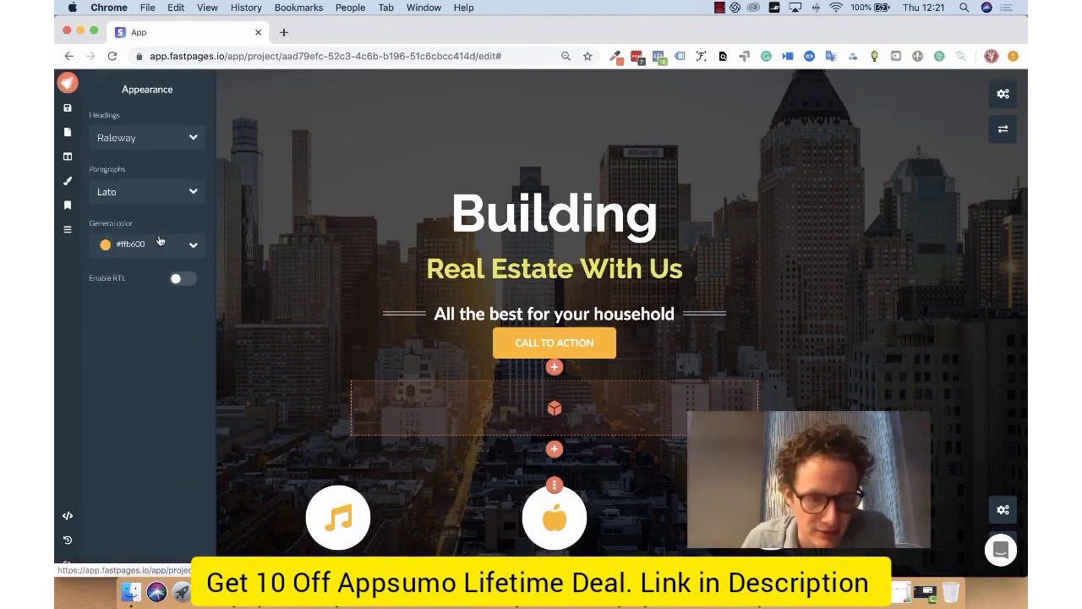
pyautogui.click(371, 281)
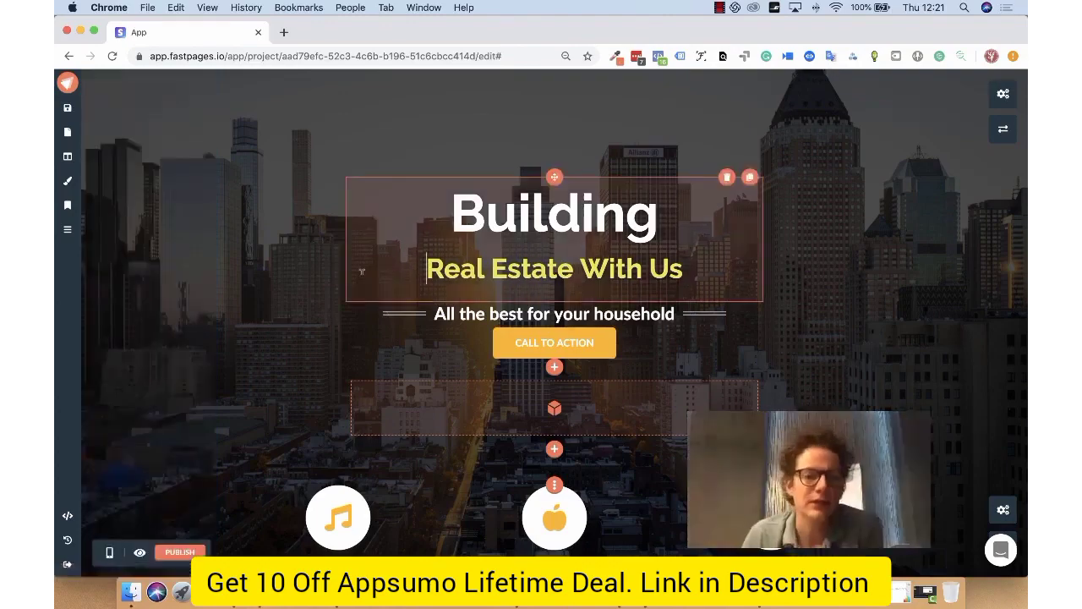
# Step: Open the sign-up popup linked to the call-to-action button for editing
pyautogui.scroll(-2, 268, 213)
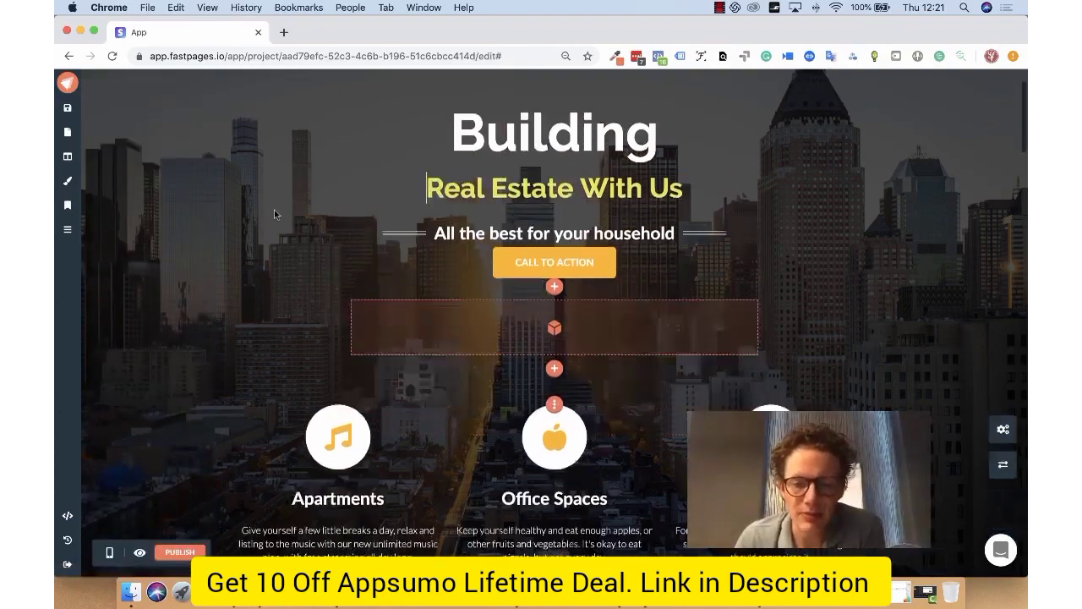
pyautogui.click(573, 263)
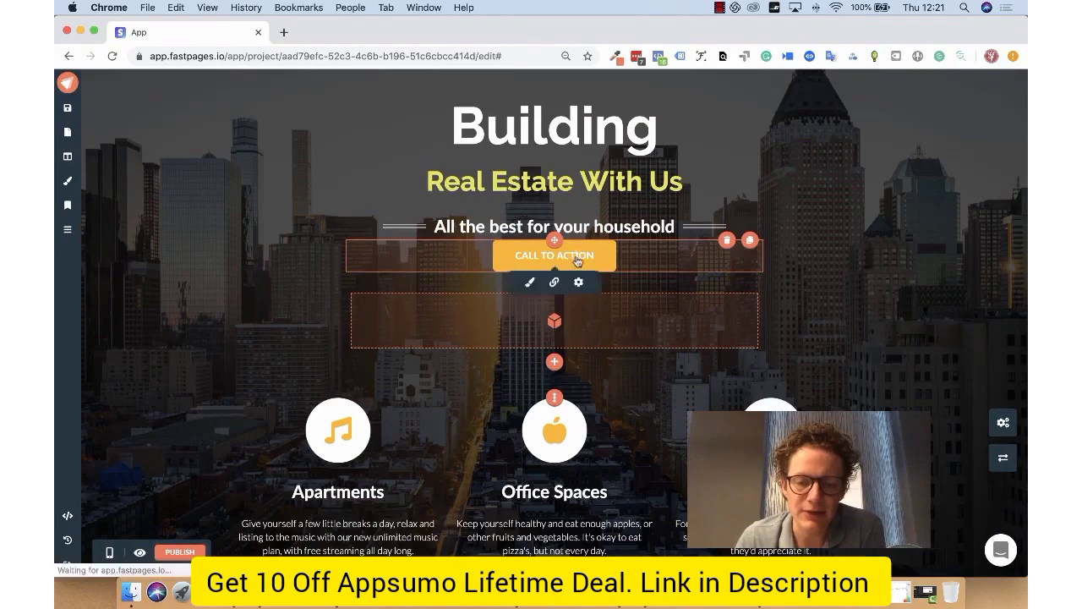
pyautogui.click(554, 283)
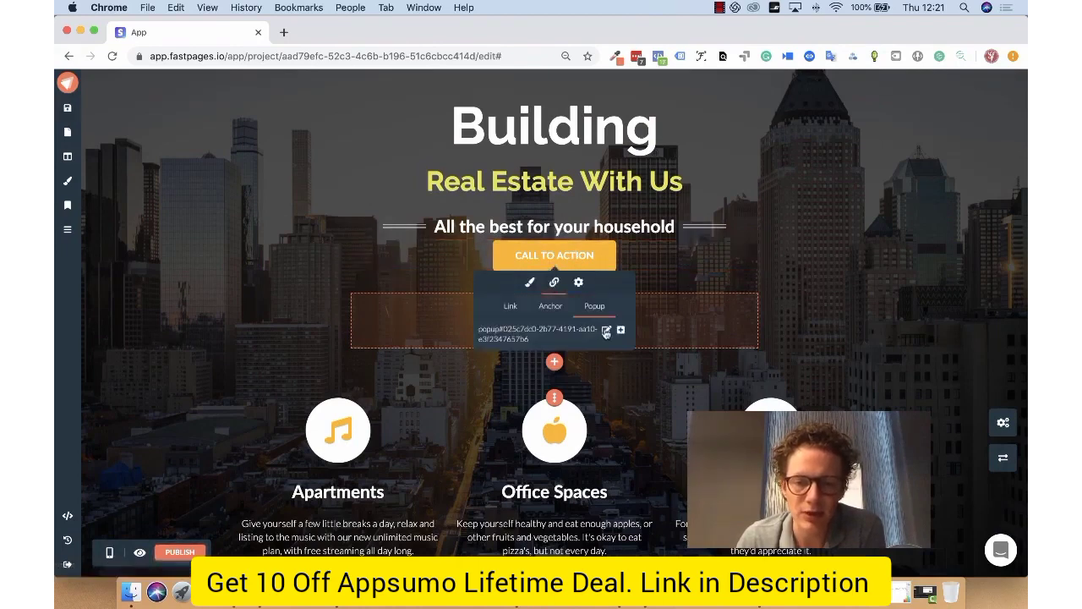
pyautogui.click(605, 330)
pyautogui.click(462, 407)
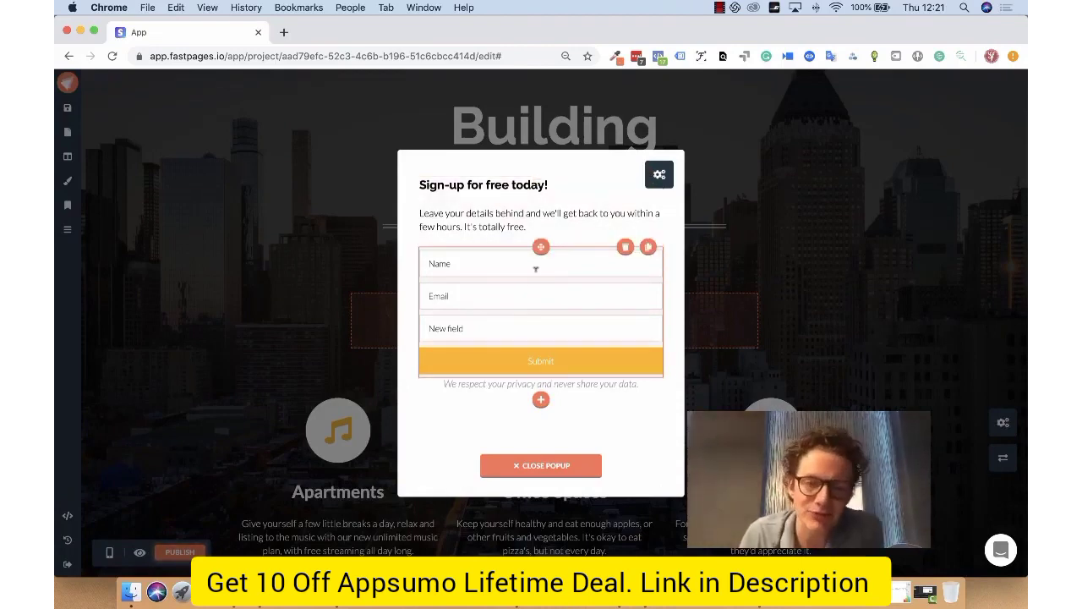
# Step: Change the type of the third field in the popup's sign-up form to Email
pyautogui.click(534, 322)
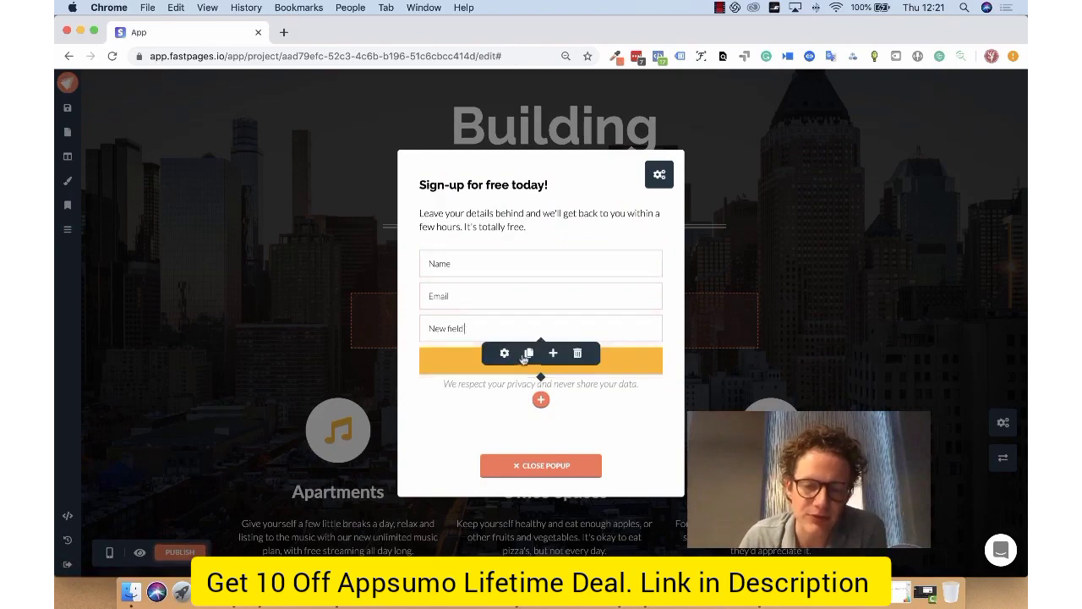
pyautogui.click(504, 354)
pyautogui.click(584, 404)
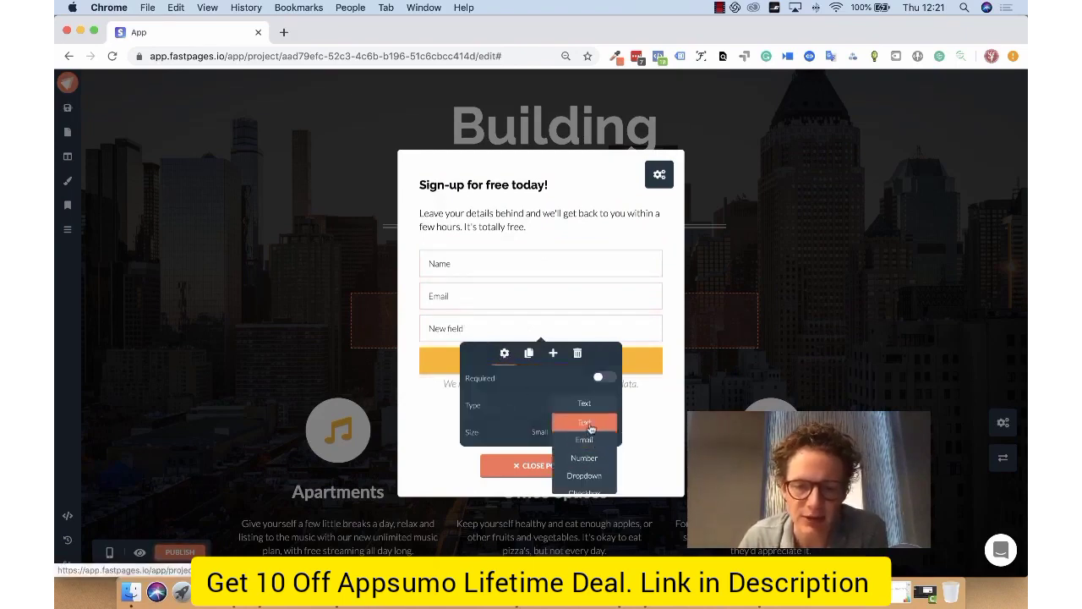
pyautogui.click(587, 437)
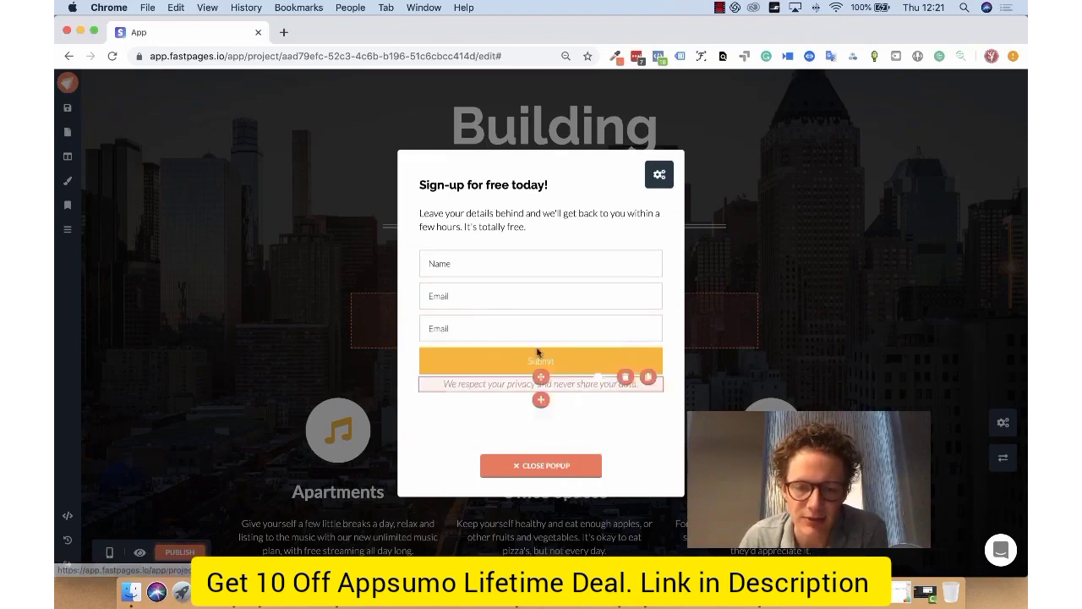
# Step: Examine the third field's other type options and the form's available integrations, and close the popup
pyautogui.click(510, 358)
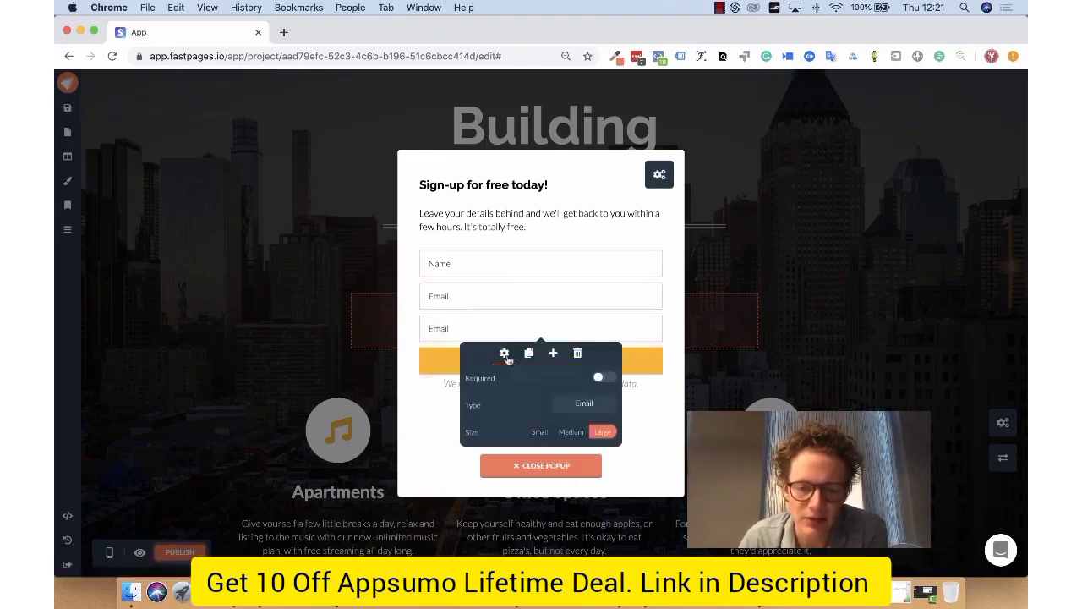
pyautogui.click(592, 405)
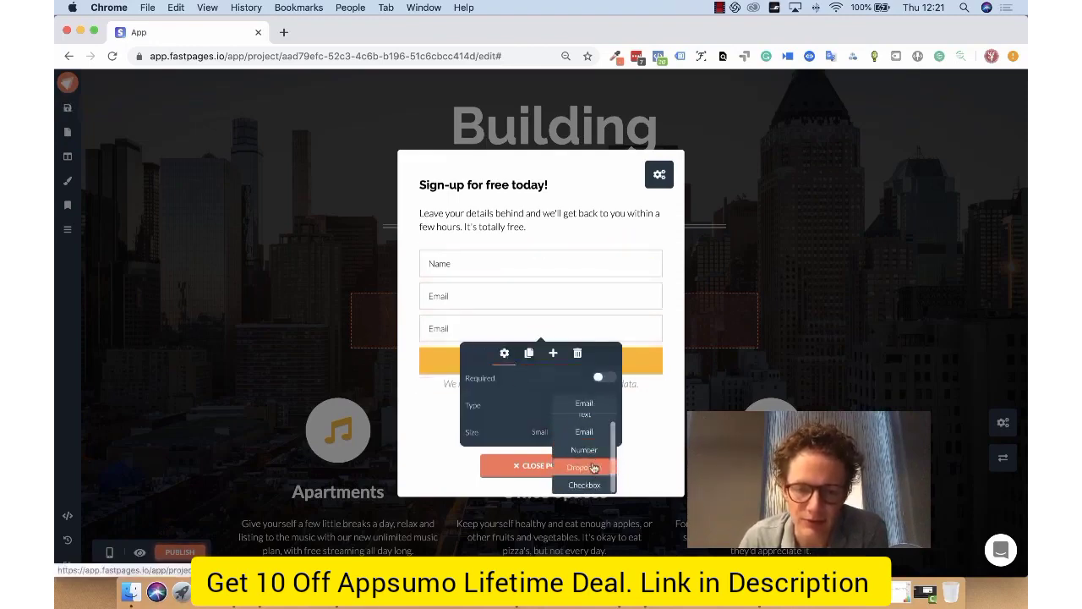
pyautogui.scroll(1, 591, 466)
pyautogui.click(545, 323)
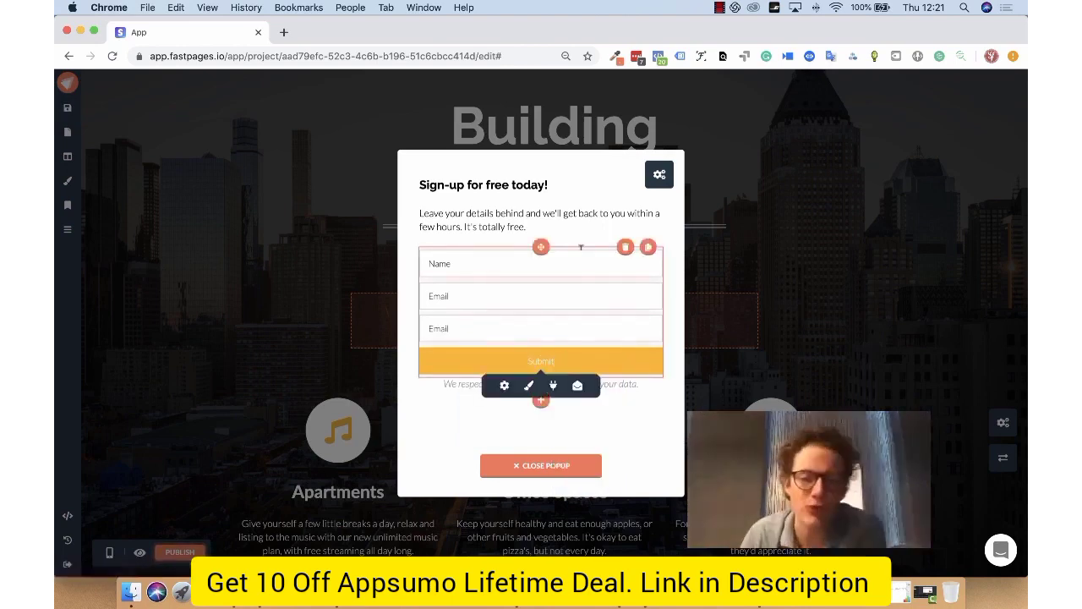
pyautogui.click(553, 385)
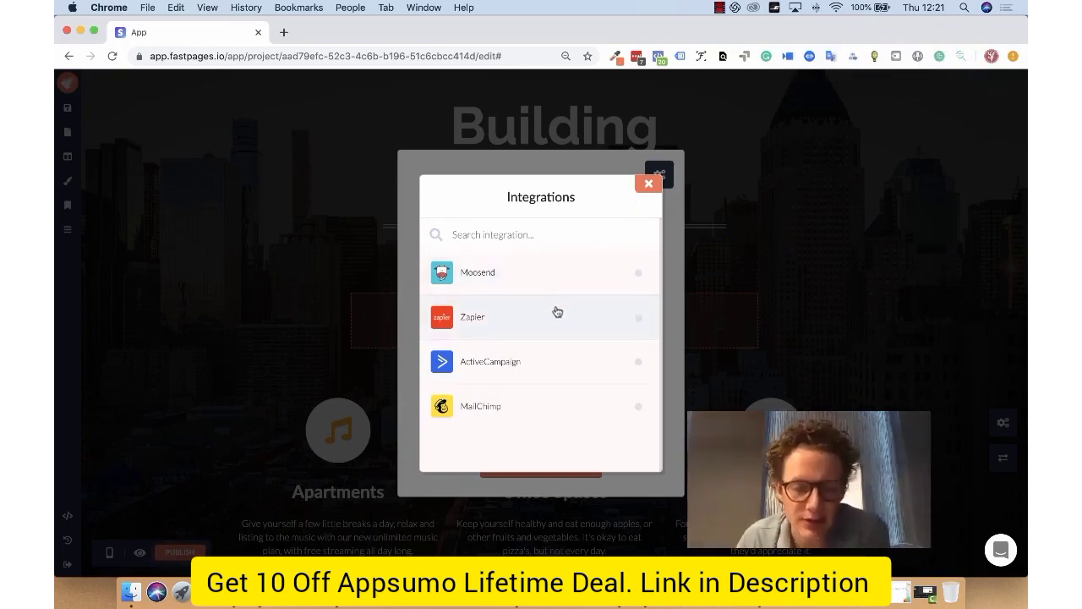
pyautogui.click(645, 187)
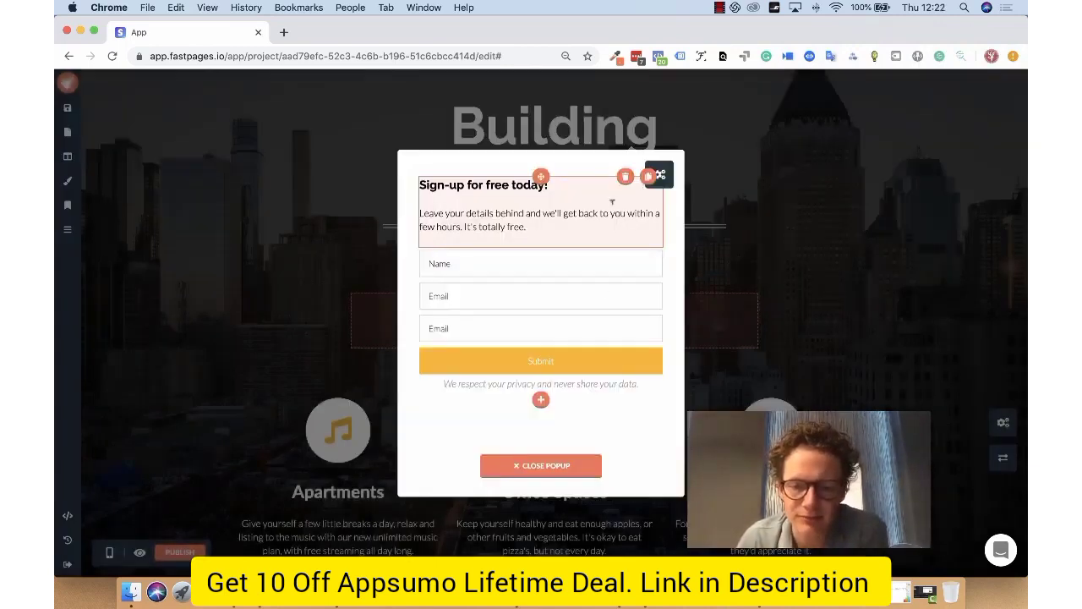
pyautogui.click(564, 466)
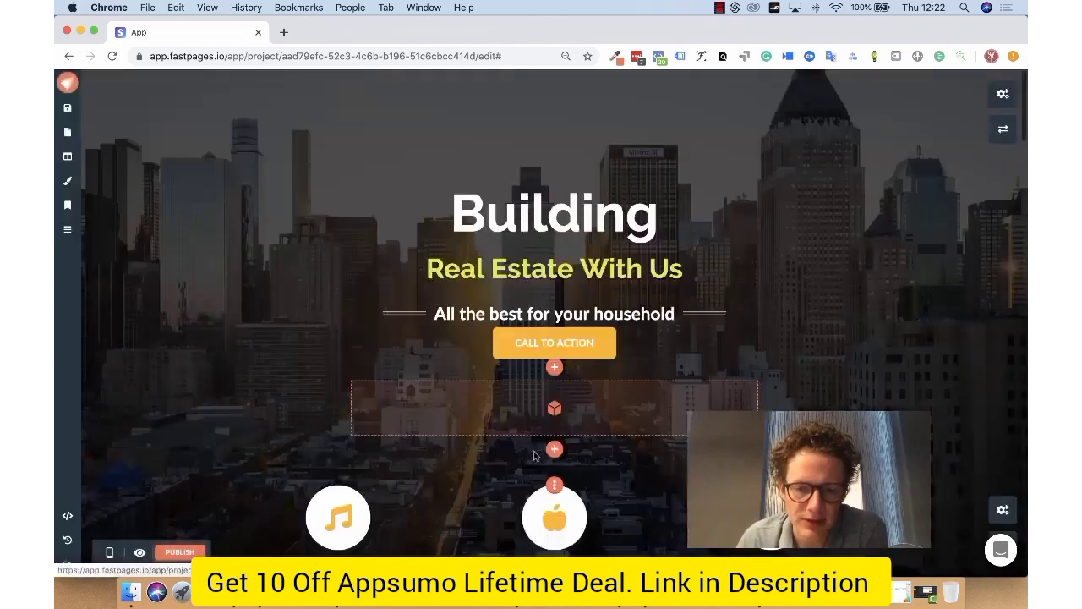
# Step: Add a Countdown element directly below the call-to-action button
pyautogui.click(553, 367)
pyautogui.scroll(-3, 660, 318)
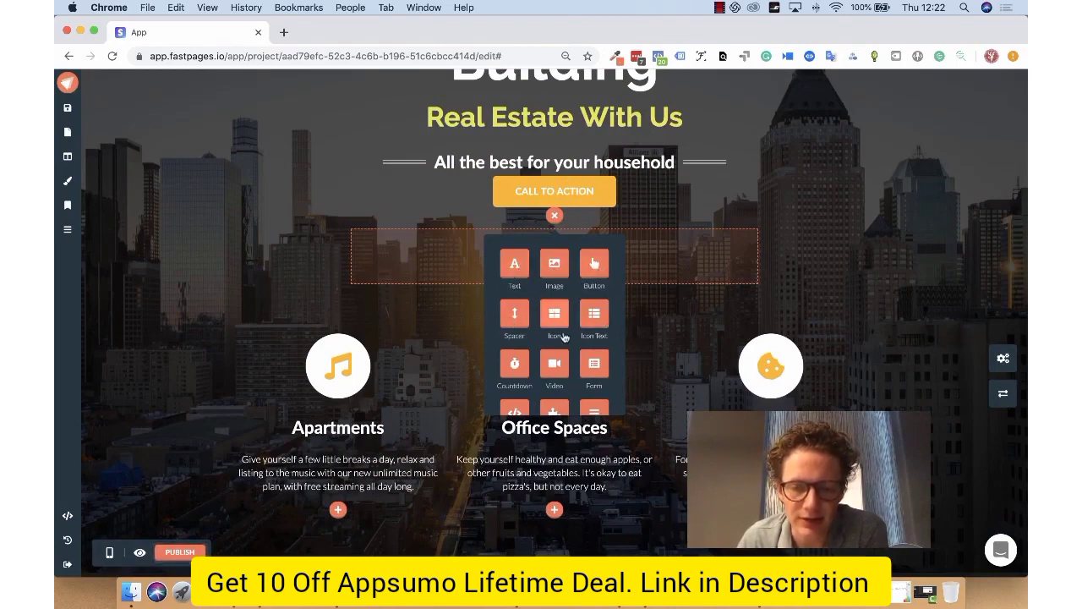
pyautogui.scroll(-2, 558, 321)
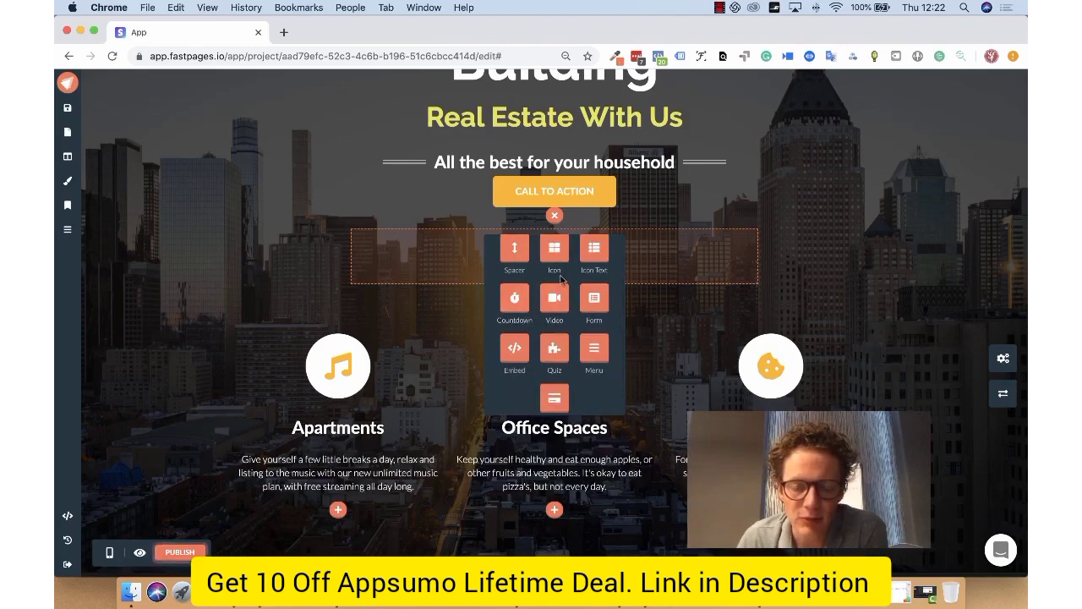
pyautogui.click(514, 300)
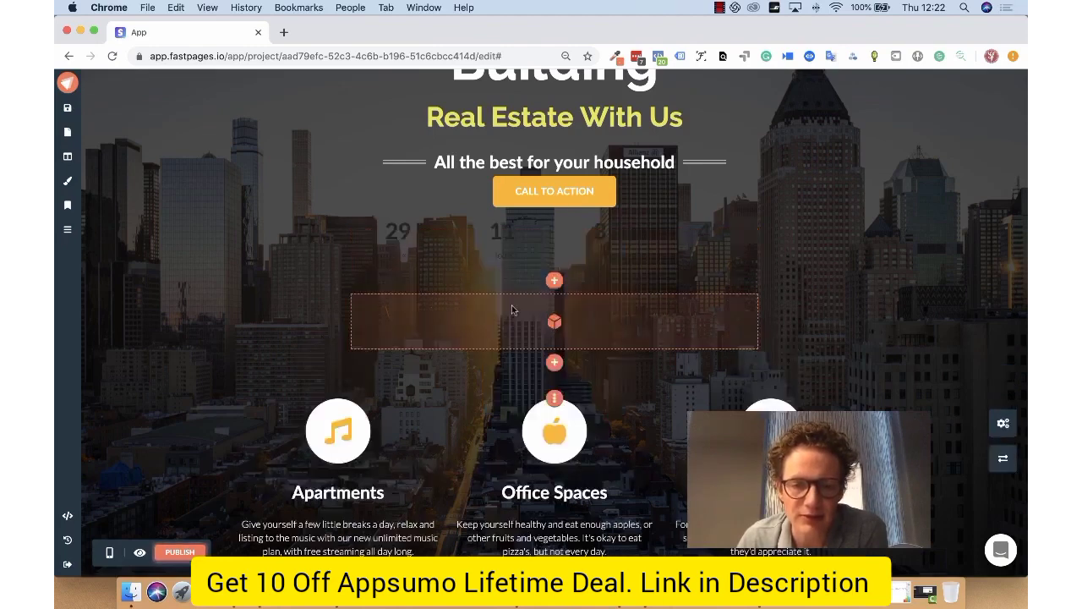
# Step: Color the countdown white and configure it as a cookie countdown of 1 day and 0 hours
pyautogui.click(542, 282)
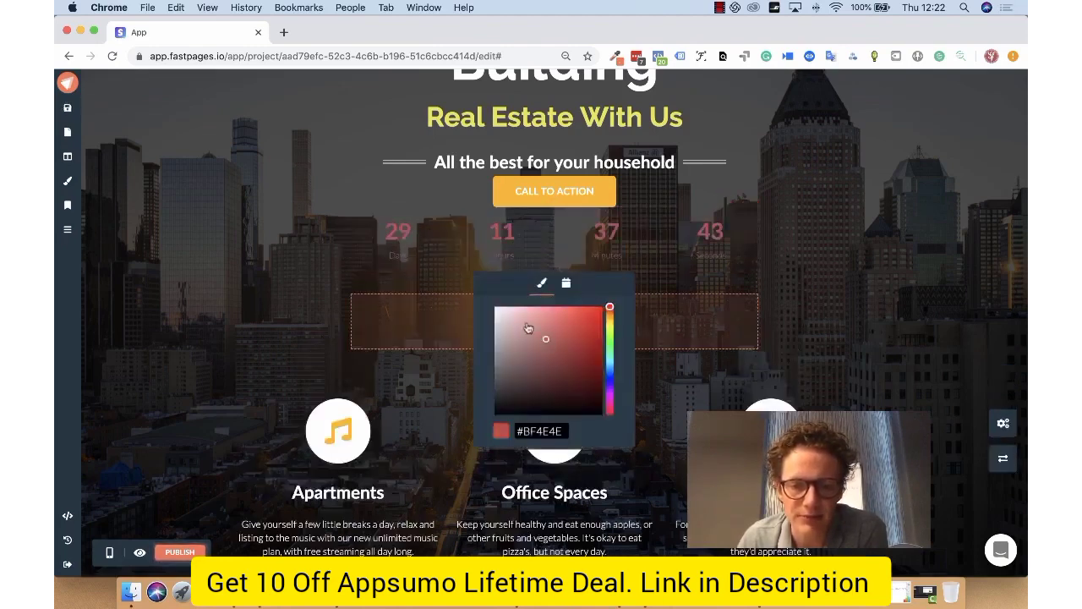
pyautogui.click(566, 284)
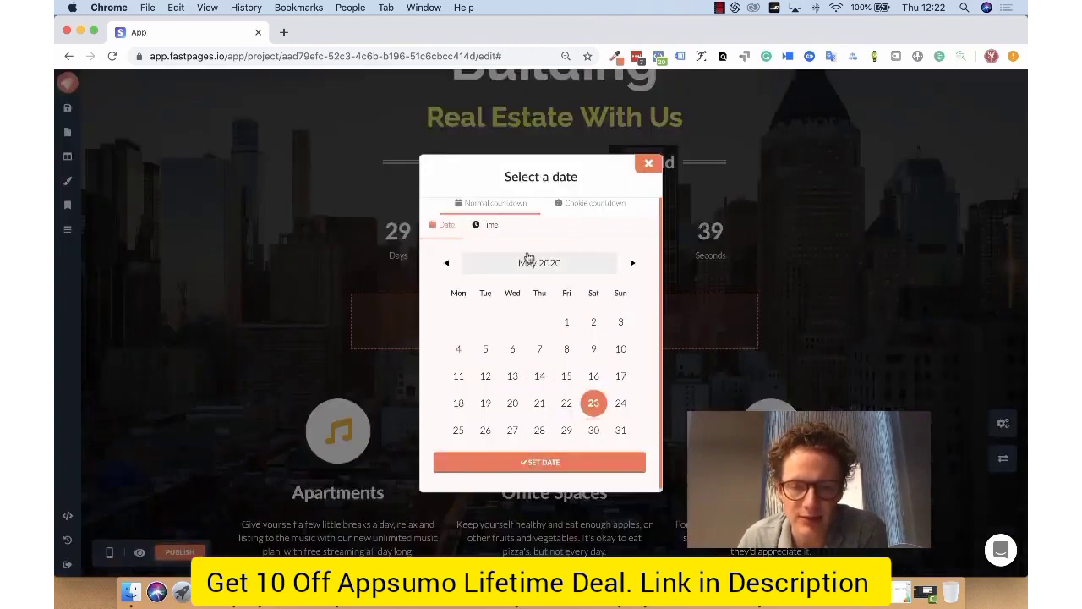
pyautogui.click(606, 207)
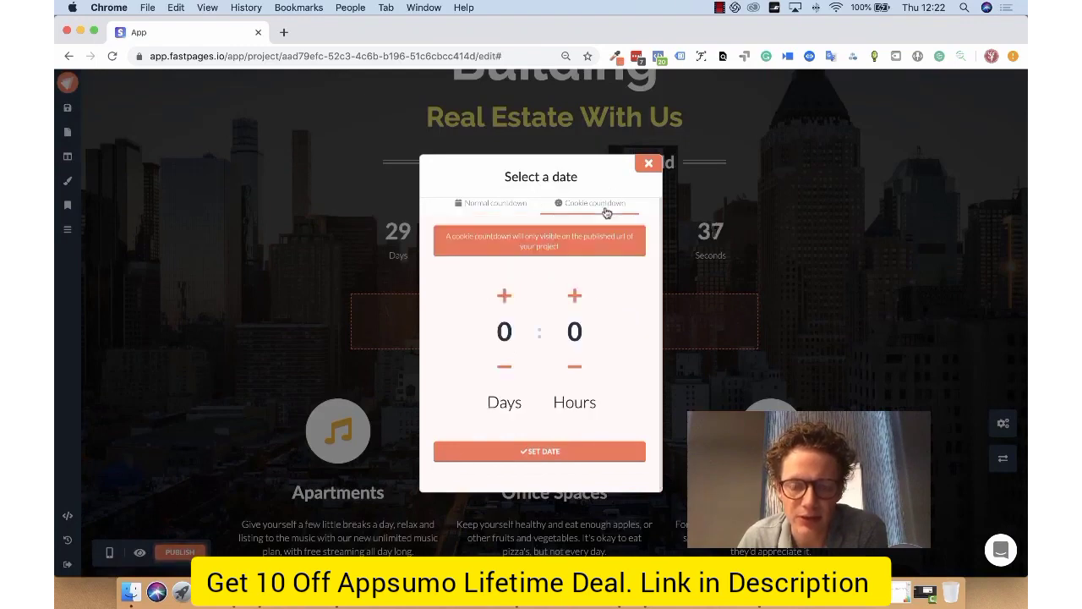
pyautogui.click(515, 297)
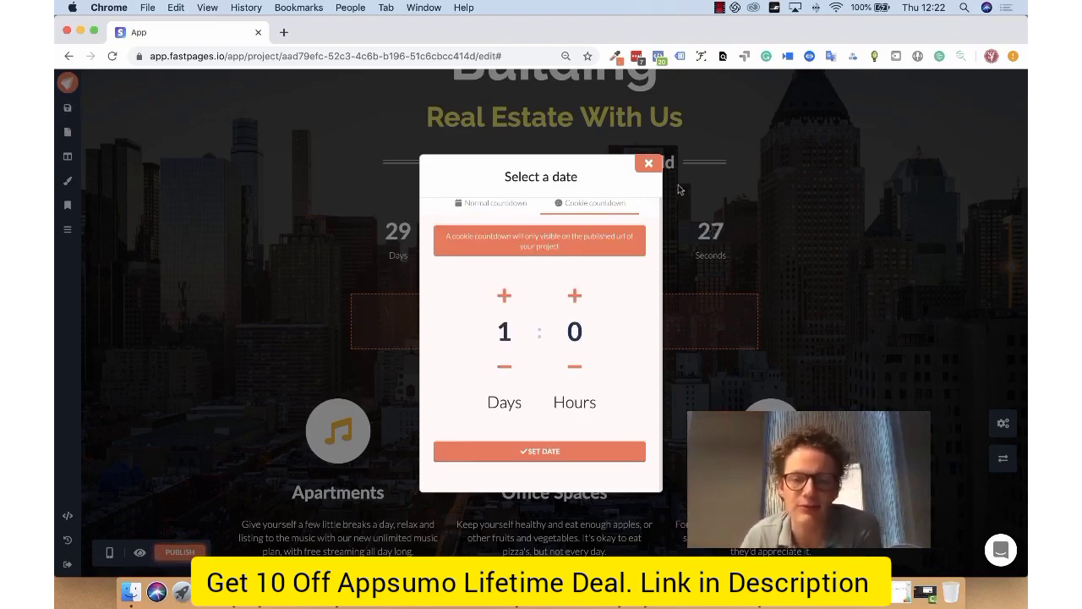
pyautogui.click(588, 458)
# Step: Add a Form element below the countdown in the hero section
pyautogui.click(555, 362)
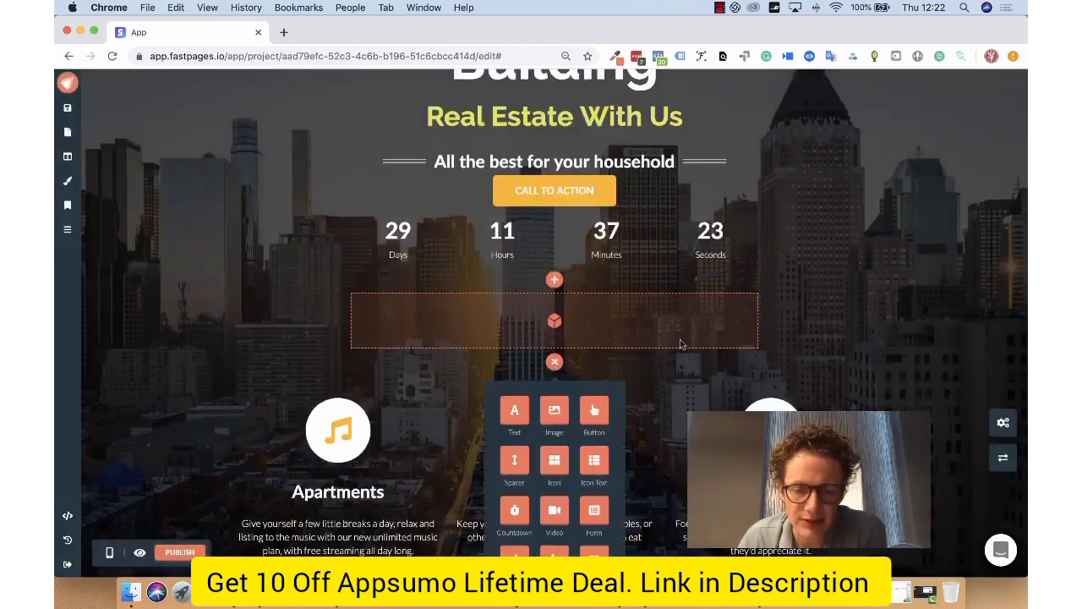
pyautogui.scroll(-2, 680, 344)
pyautogui.scroll(-1, 572, 378)
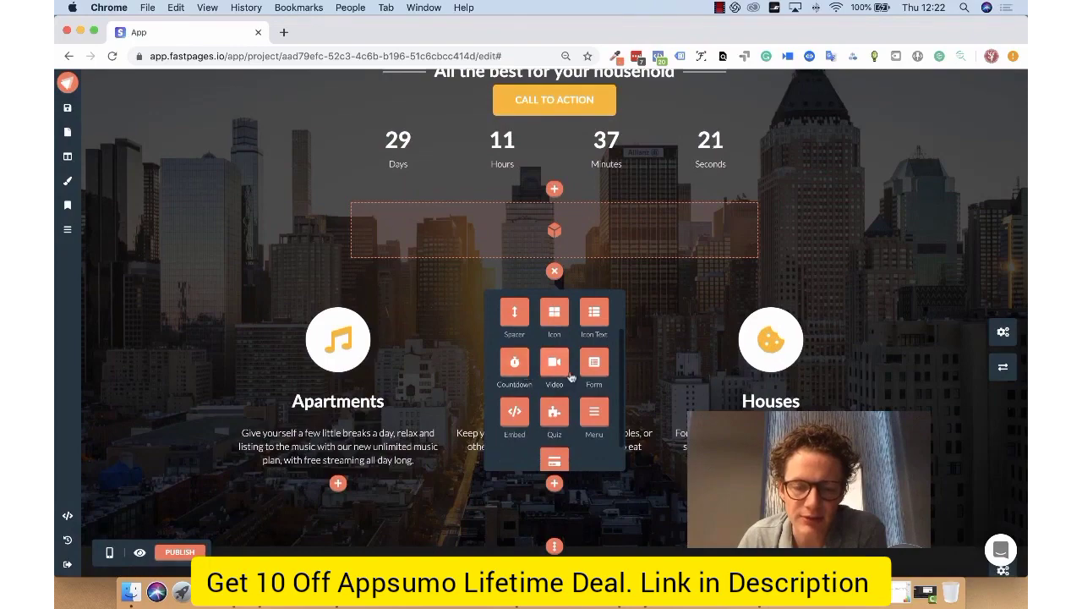
pyautogui.click(593, 365)
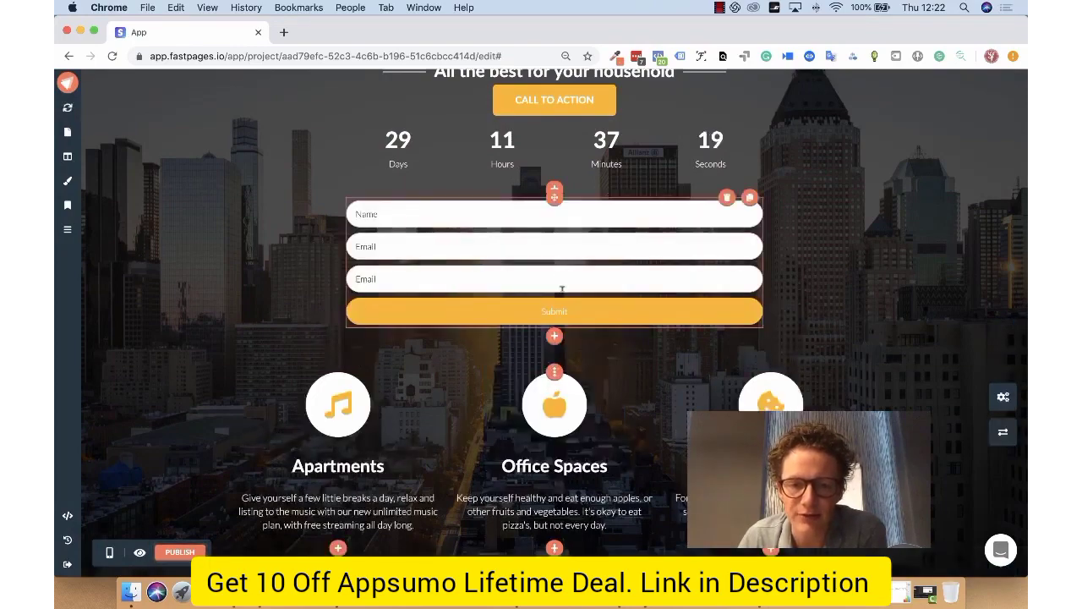
# Step: Add an Embed element below the form and look at its code editor, closing it without entering code
pyautogui.click(555, 336)
pyautogui.scroll(-2, 554, 338)
pyautogui.scroll(-1, 553, 340)
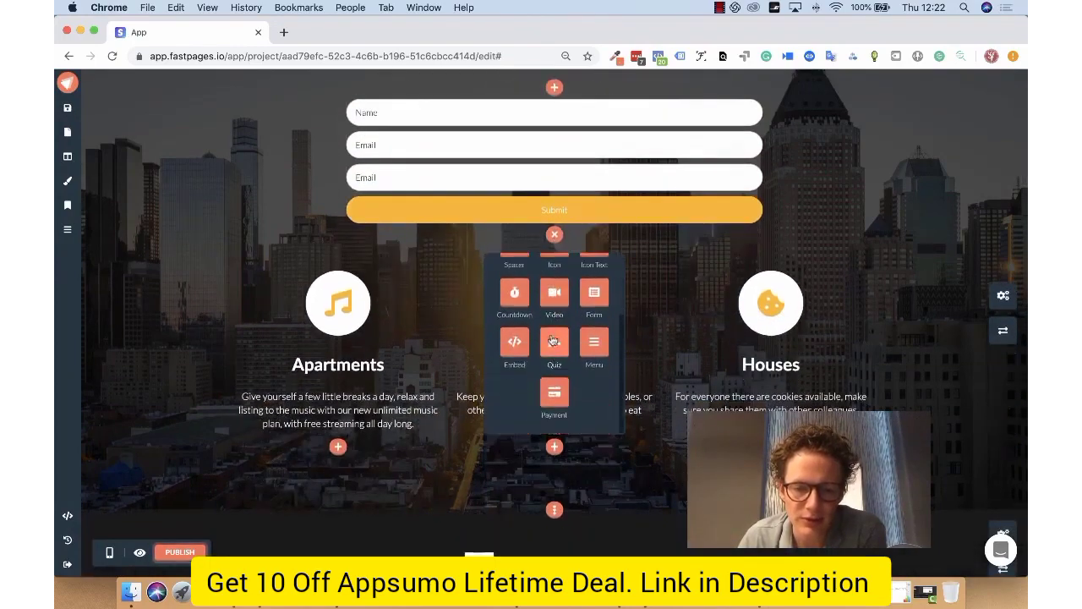
pyautogui.click(514, 343)
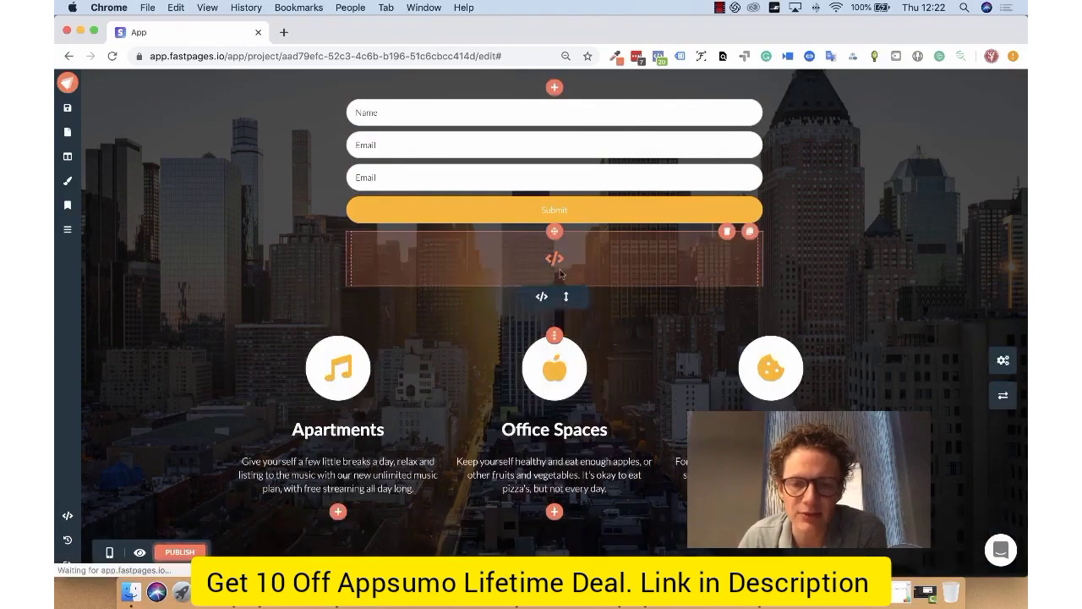
pyautogui.click(541, 297)
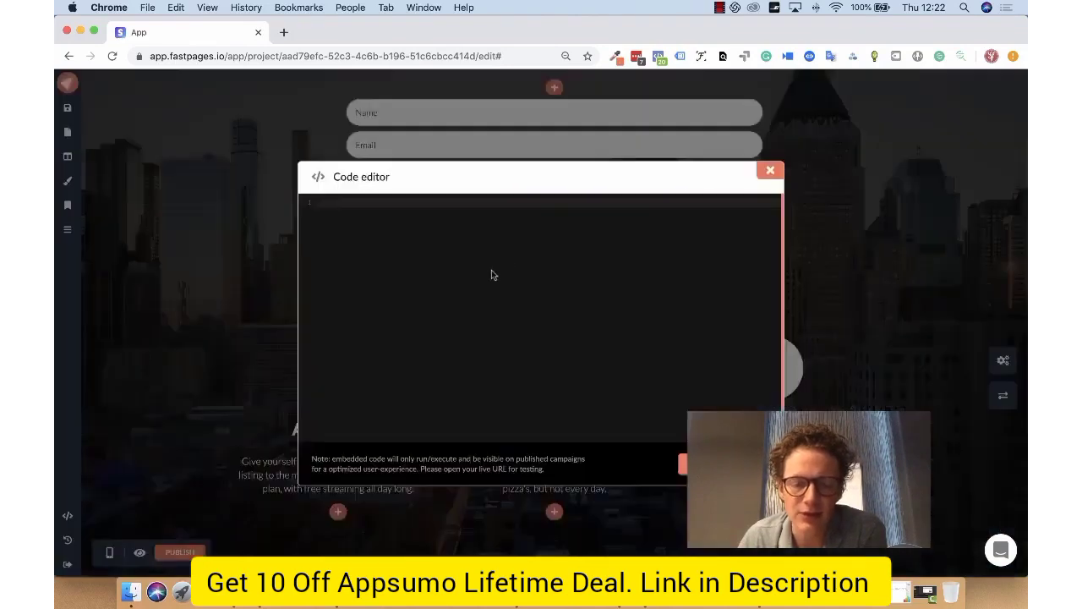
pyautogui.click(769, 171)
# Step: Add a Quiz element below the embed block and open its quiz settings
pyautogui.click(555, 300)
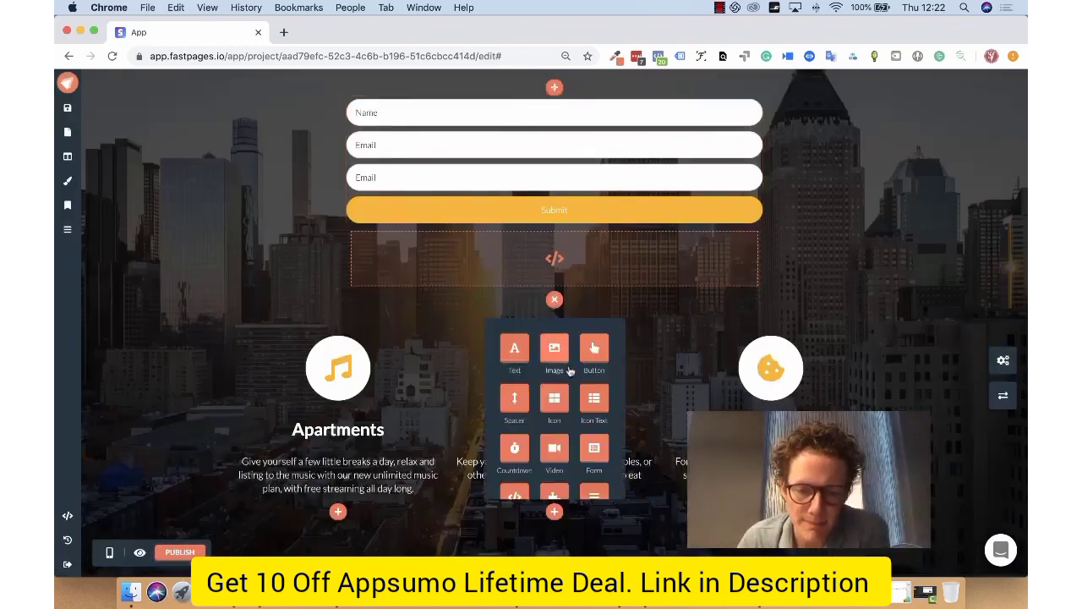
pyautogui.scroll(-3, 555, 363)
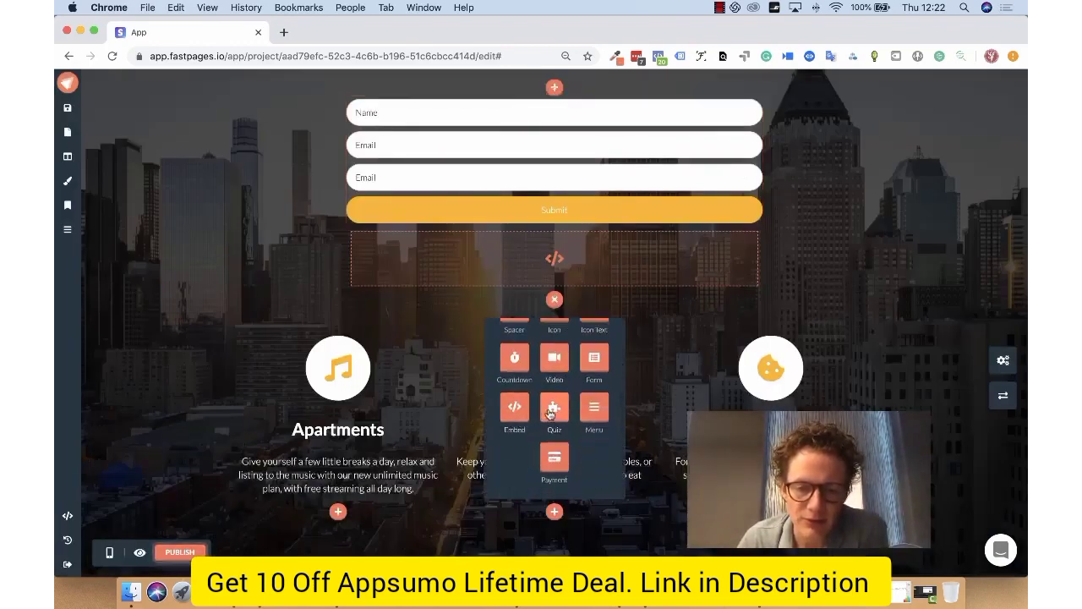
pyautogui.click(554, 409)
pyautogui.click(553, 364)
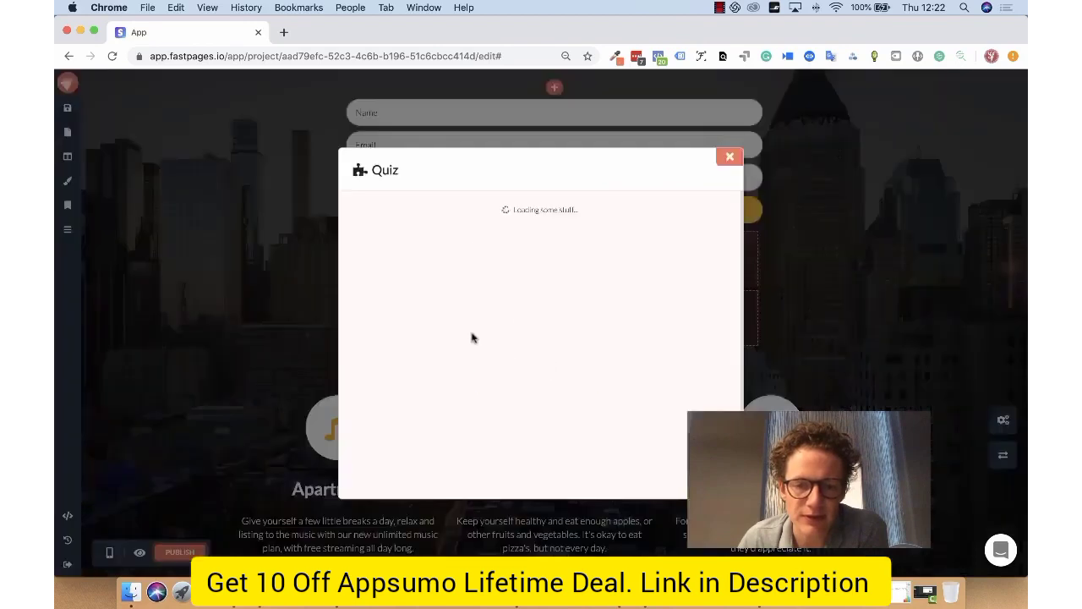
# Step: Create a new quiz titled "Quiz"
pyautogui.click(552, 347)
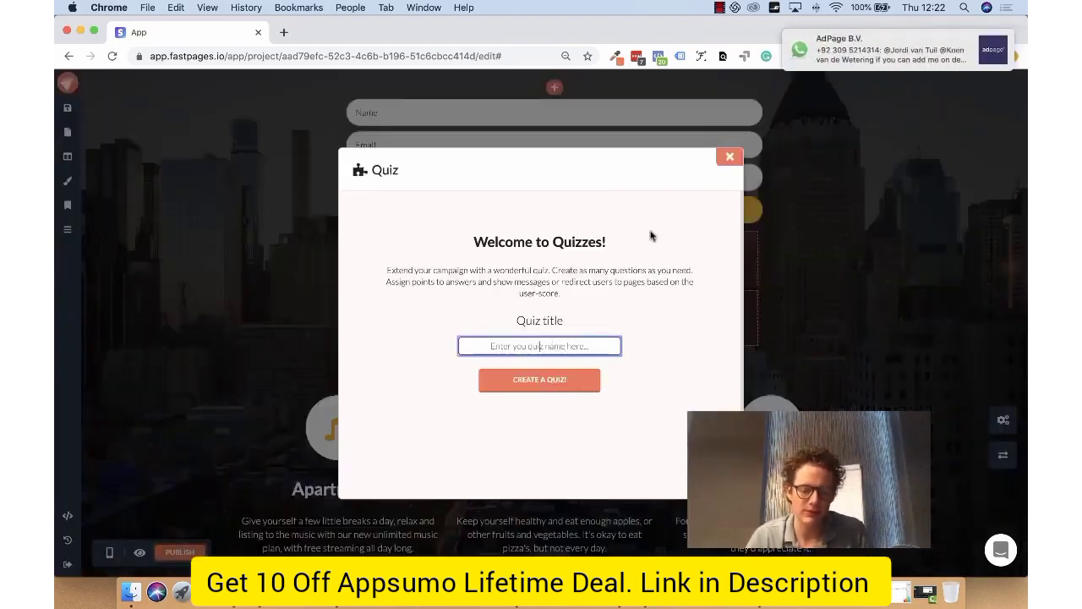
pyautogui.write('Quiz')
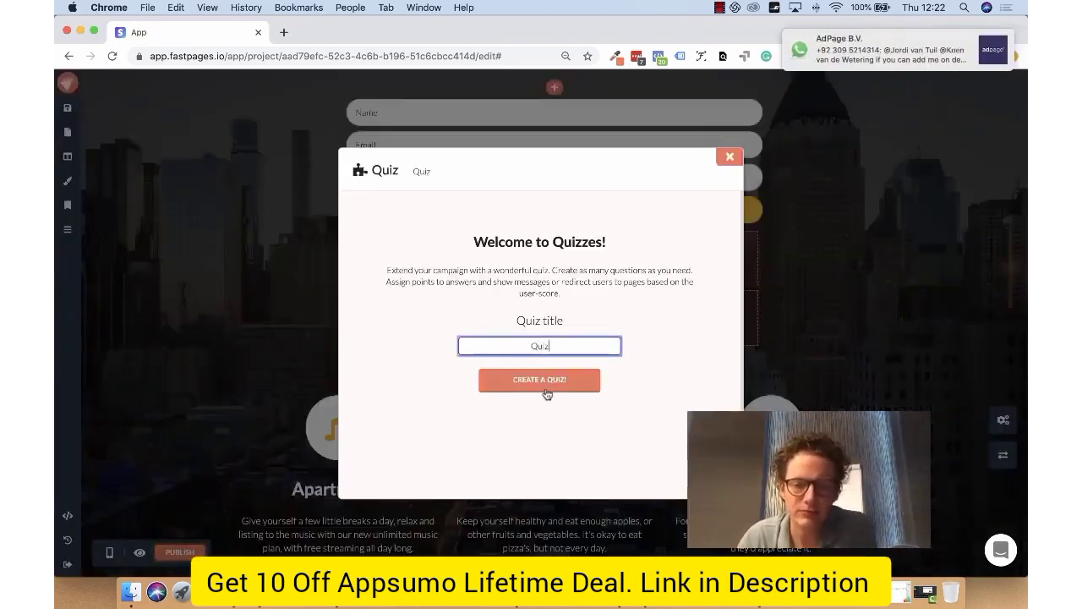
pyautogui.click(547, 394)
# Step: Add a question to the quiz and title it "First question?"
pyautogui.click(527, 240)
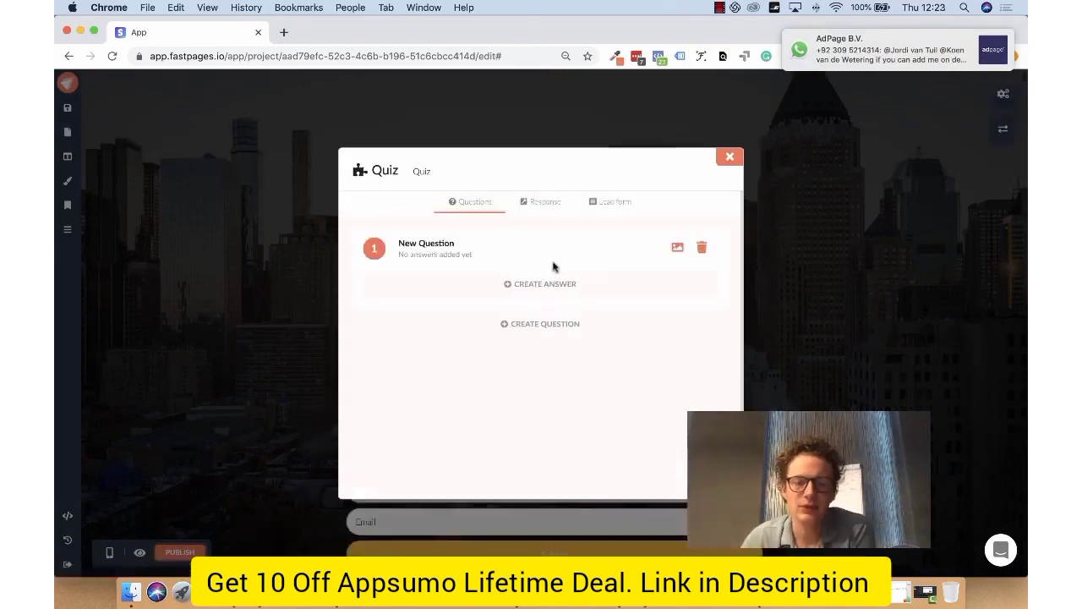
pyautogui.doubleClick(437, 242)
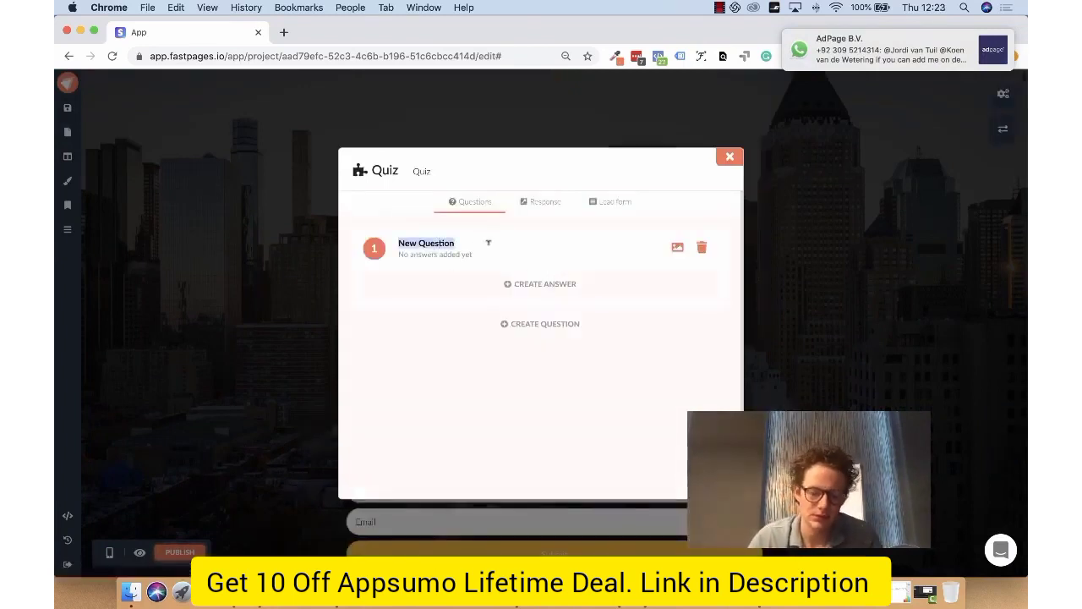
pyautogui.write('First ques')
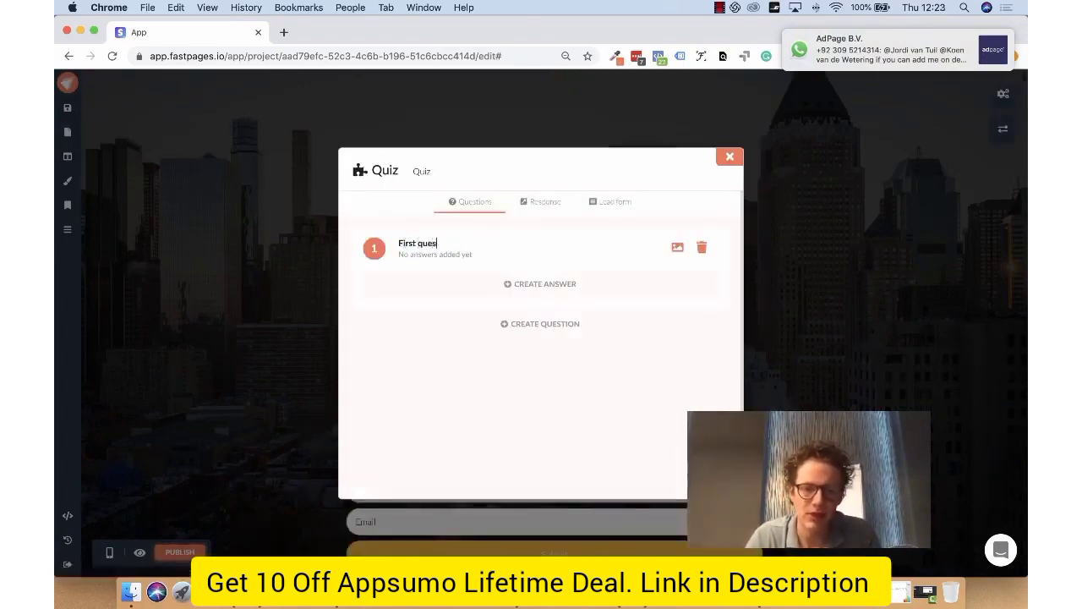
pyautogui.write('tion?')
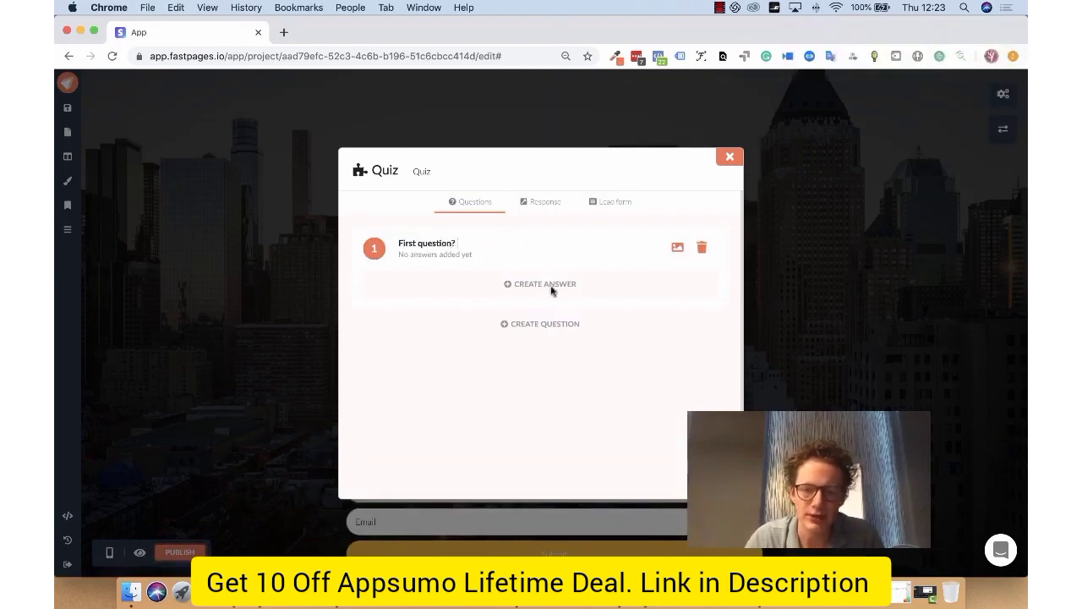
# Step: Add three answers to the first question and assign 2 points to answer 1
pyautogui.click(551, 291)
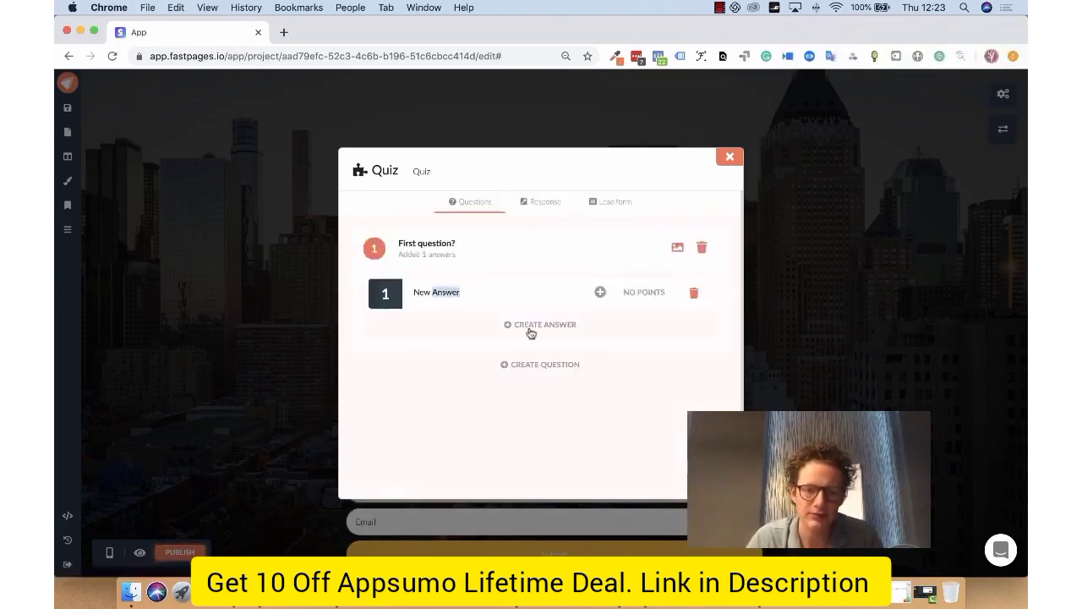
pyautogui.click(530, 330)
pyautogui.click(556, 361)
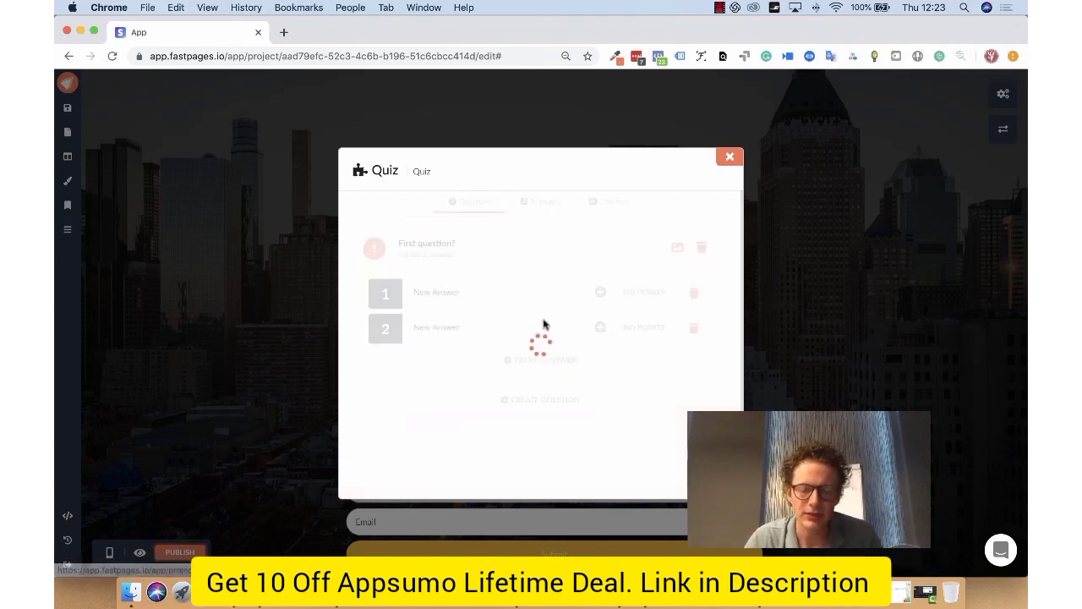
pyautogui.click(600, 294)
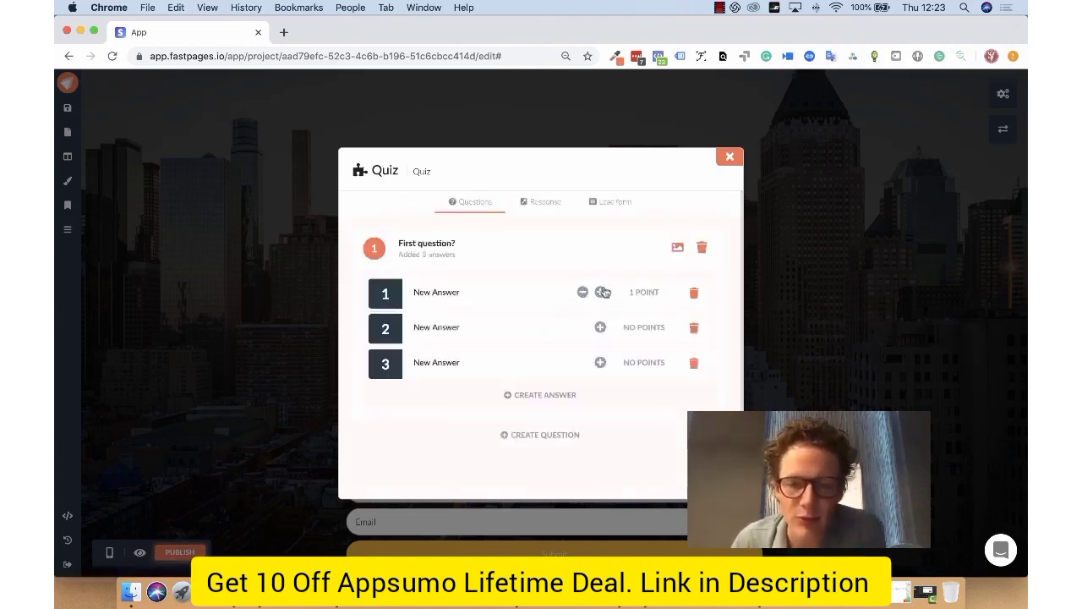
pyautogui.click(598, 292)
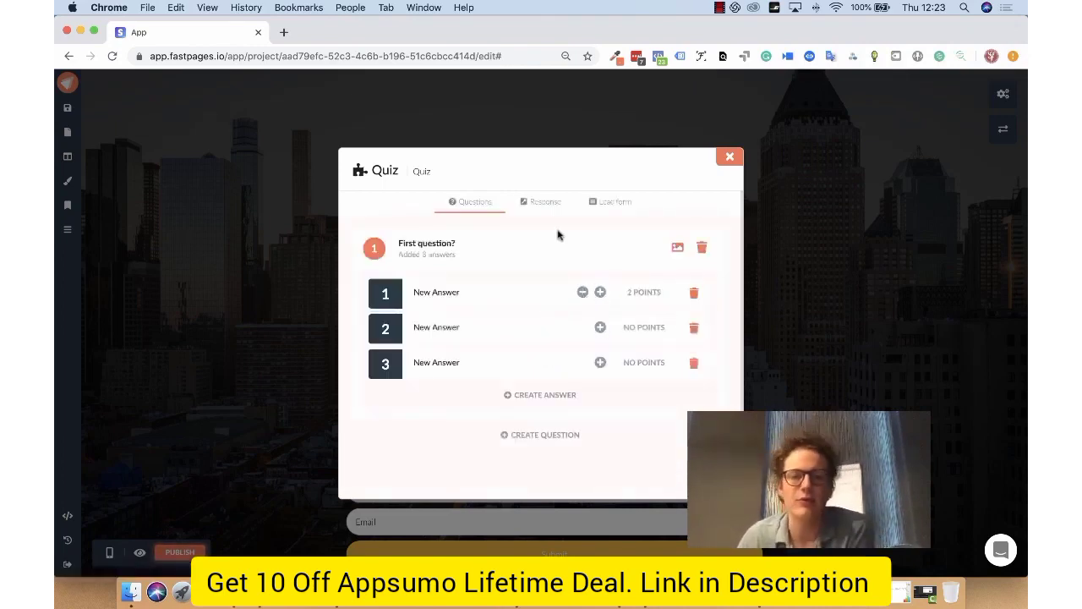
# Step: Create response logic for quiz scores between 0 and 1 and switch its action to Redirect
pyautogui.click(547, 204)
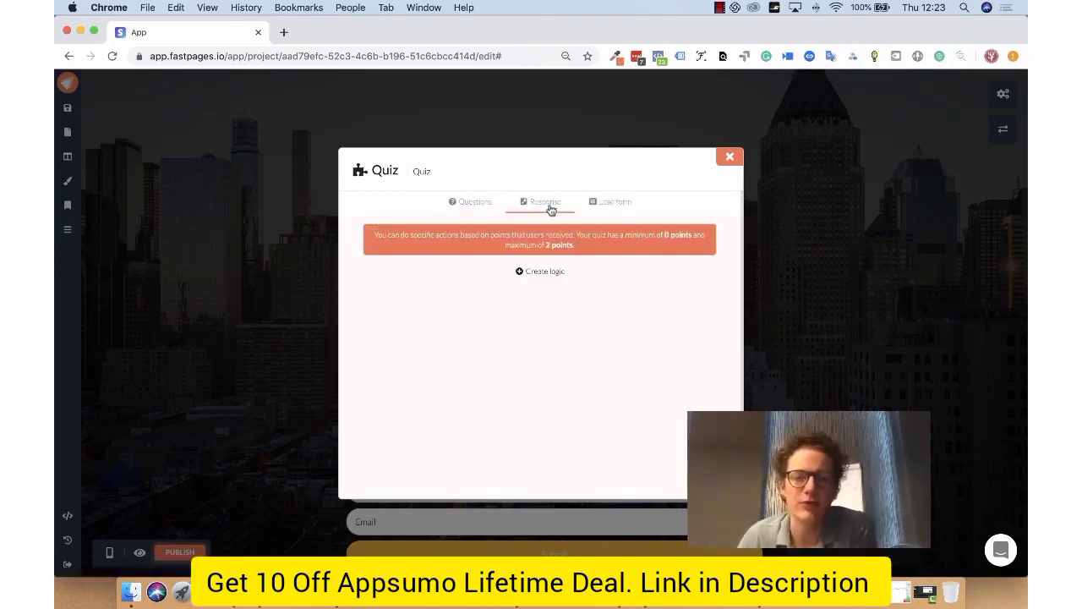
pyautogui.click(551, 272)
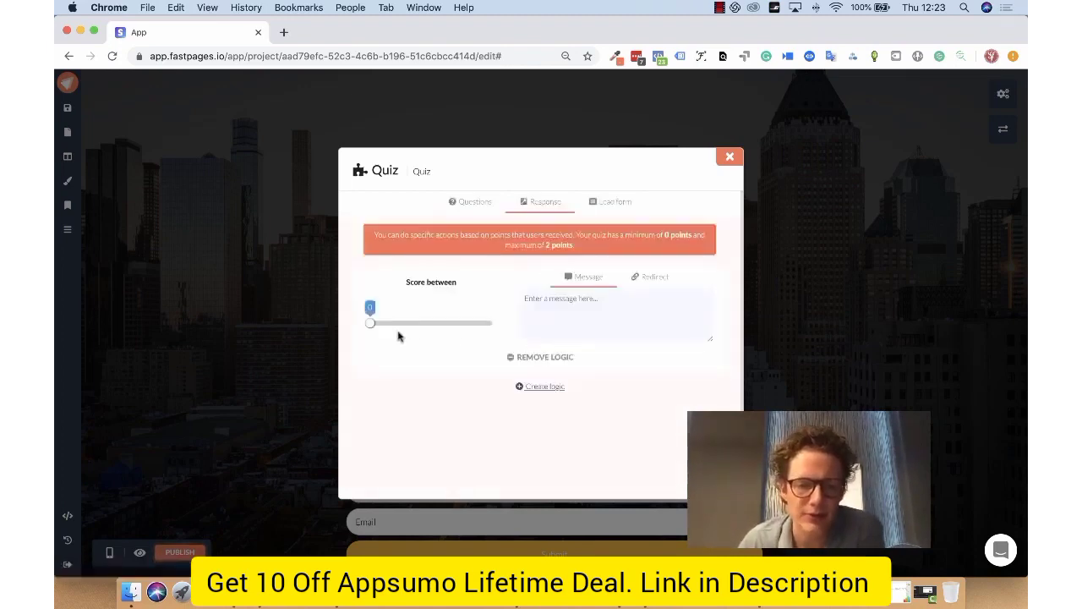
pyautogui.moveTo(370, 325); pyautogui.dragTo(427, 324)
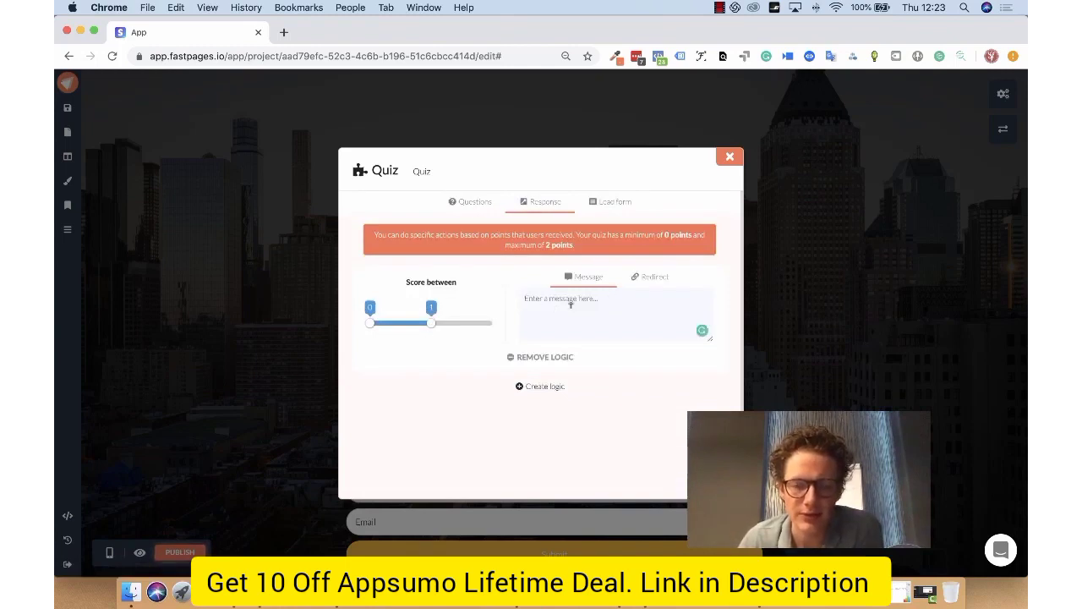
pyautogui.click(640, 277)
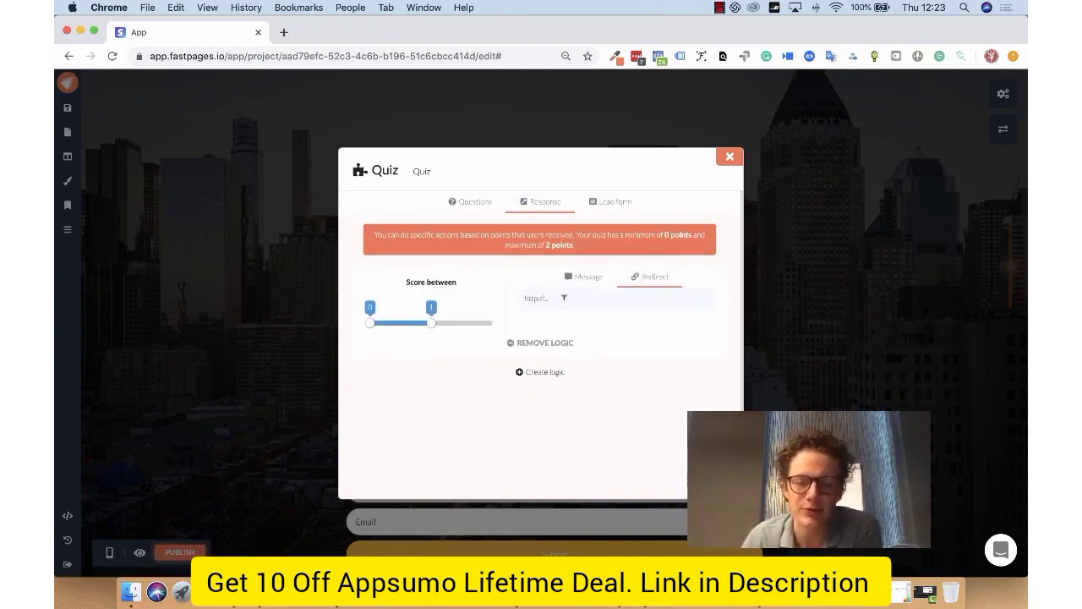
# Step: Look at the quiz's lead form and the integrations offered for it, then close them
pyautogui.click(608, 203)
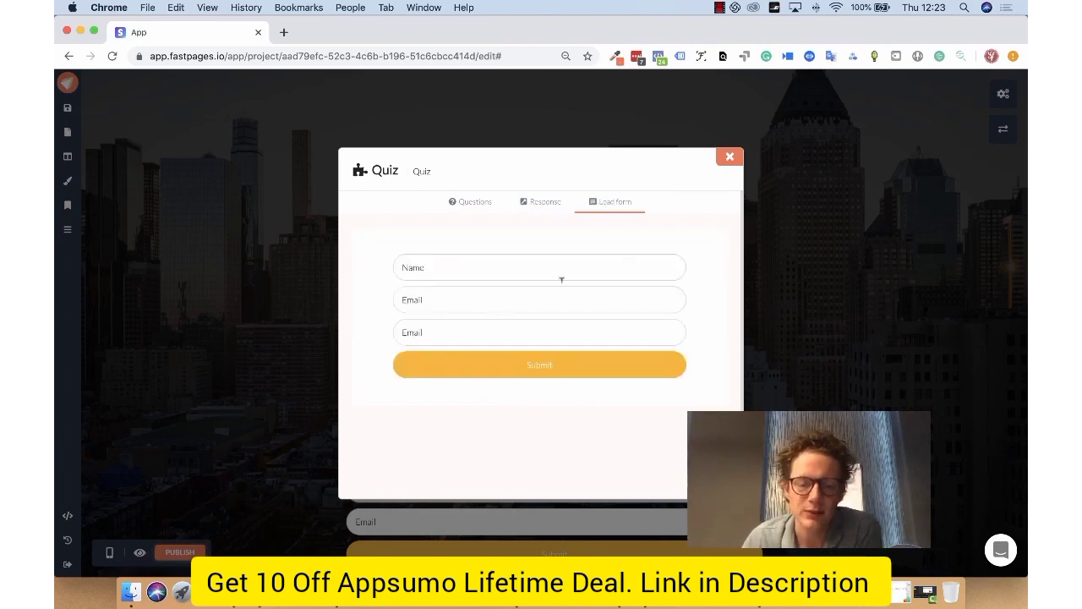
pyautogui.click(566, 389)
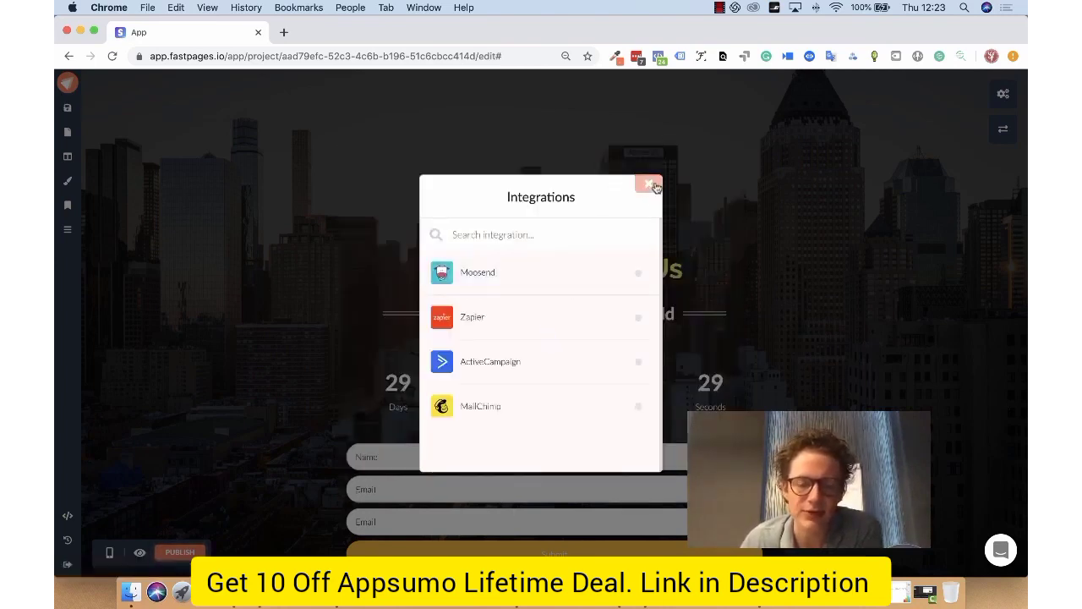
pyautogui.click(648, 183)
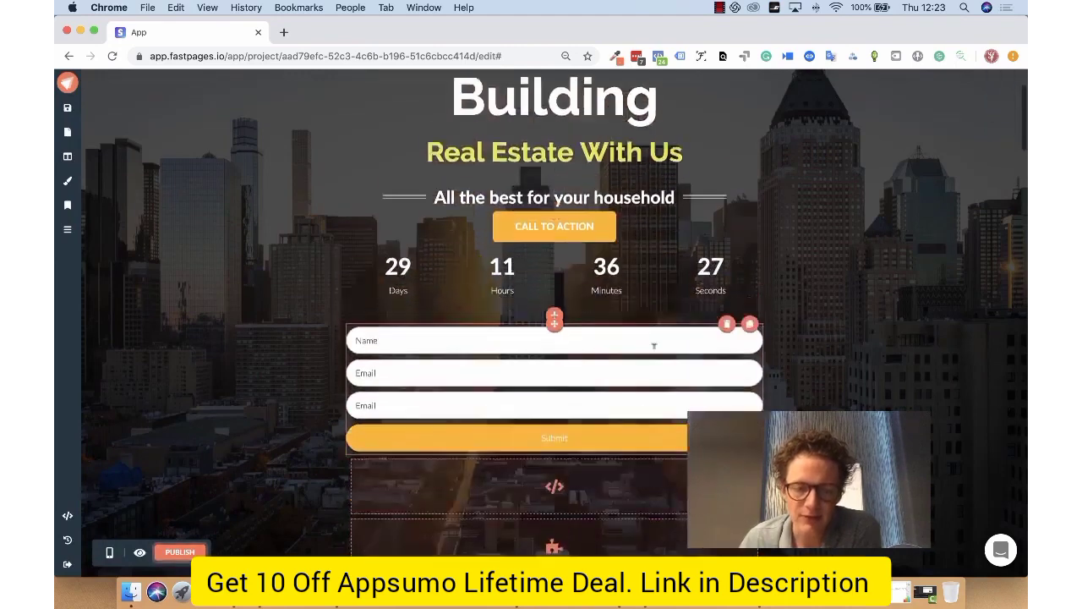
# Step: Add a Payment element between the countdown and the form in the hero section
pyautogui.scroll(-3, 668, 355)
pyautogui.click(557, 298)
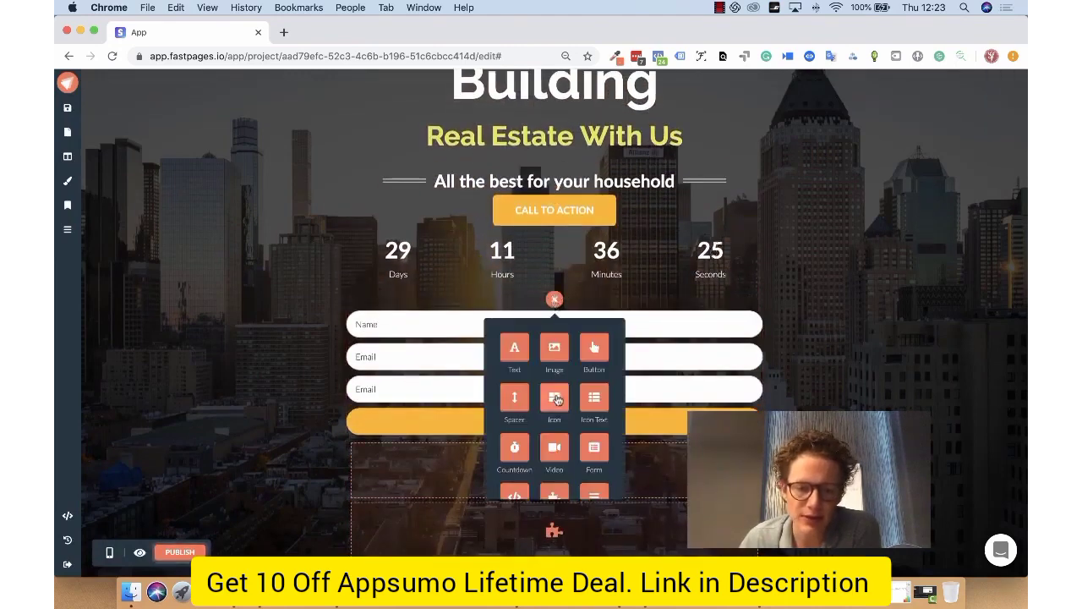
pyautogui.scroll(-3, 565, 390)
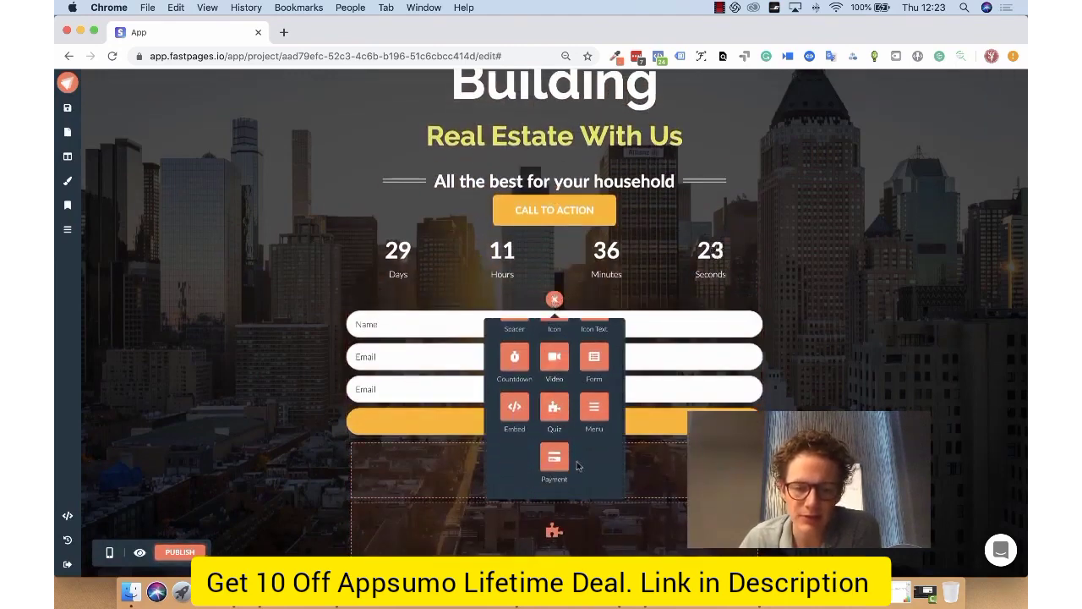
pyautogui.click(555, 464)
# Step: Connect the Buy now button to the Fastpages.io Stripe account and select the FASTPAGES OFERTA LIMITADA DE POR VIDA product at 197.00 USD
pyautogui.scroll(-7, 575, 423)
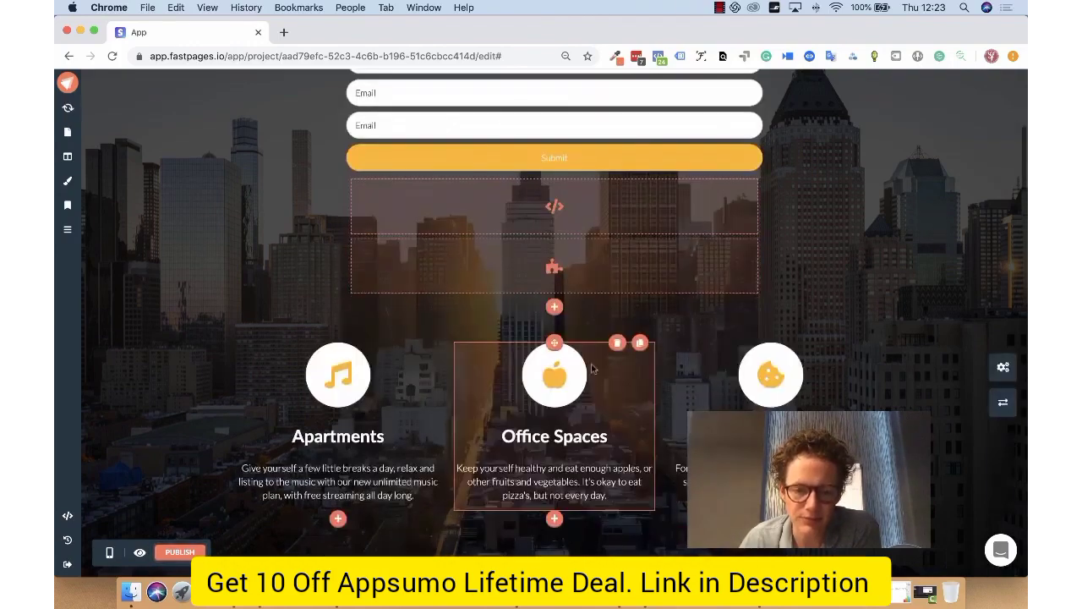
pyautogui.scroll(3, 568, 266)
pyautogui.scroll(1, 568, 266)
pyautogui.moveTo(554, 128)
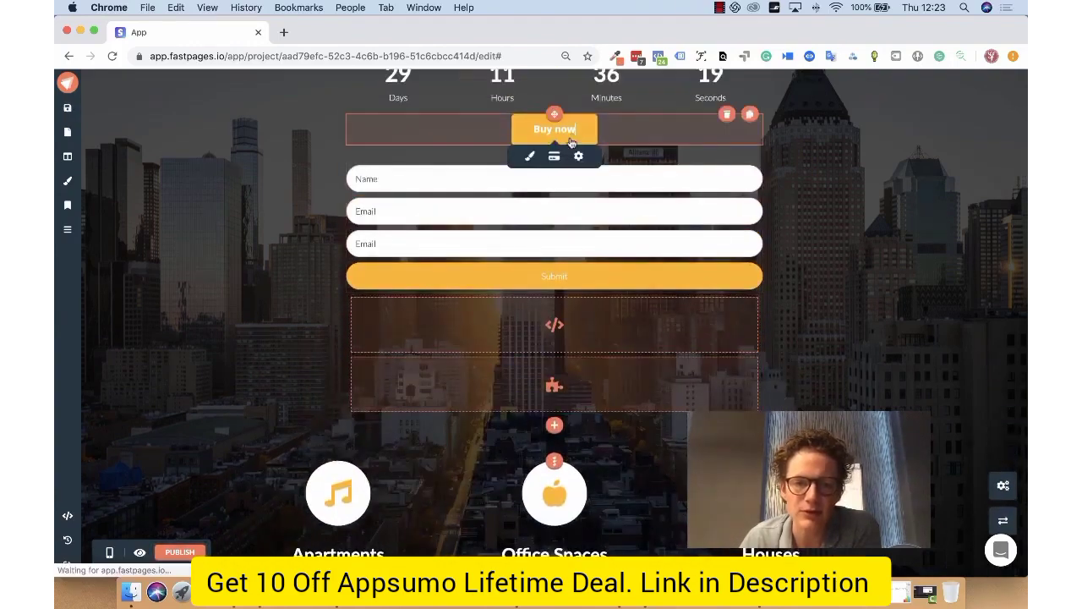
pyautogui.click(553, 152)
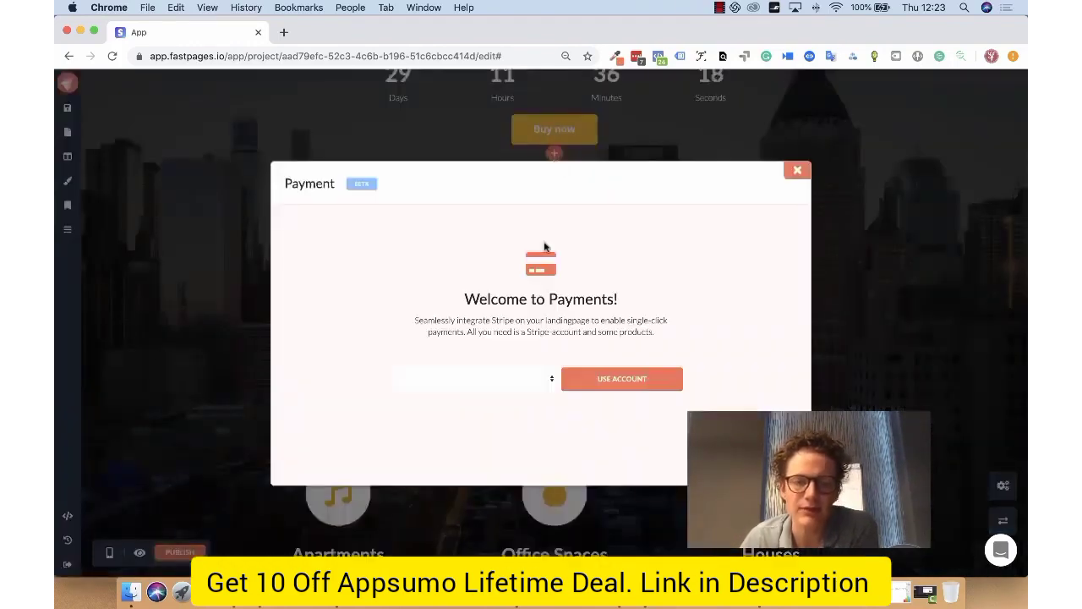
pyautogui.click(486, 379)
pyautogui.click(487, 389)
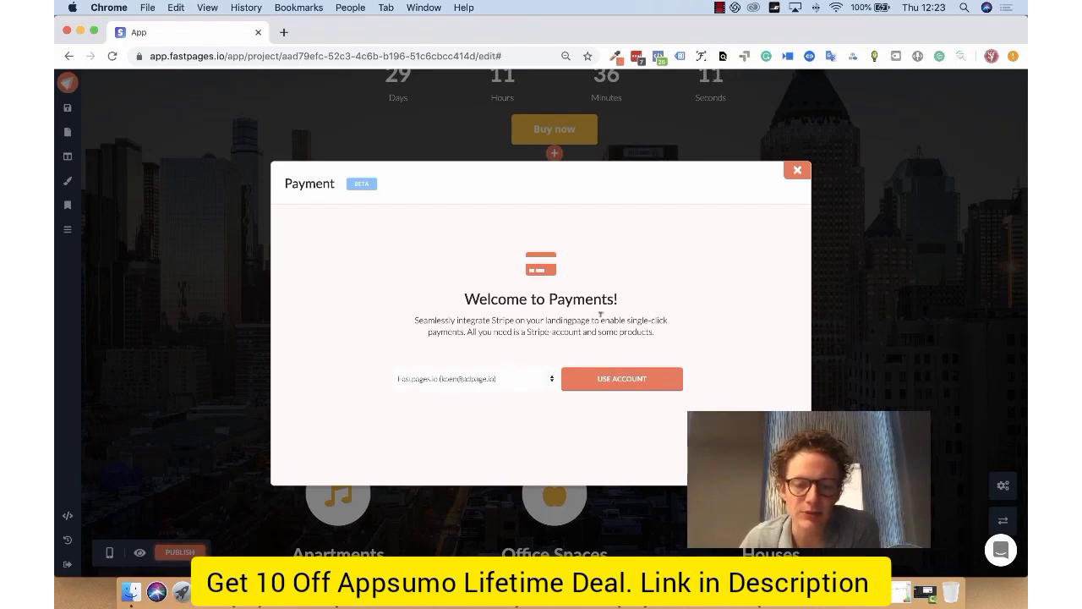
pyautogui.click(632, 379)
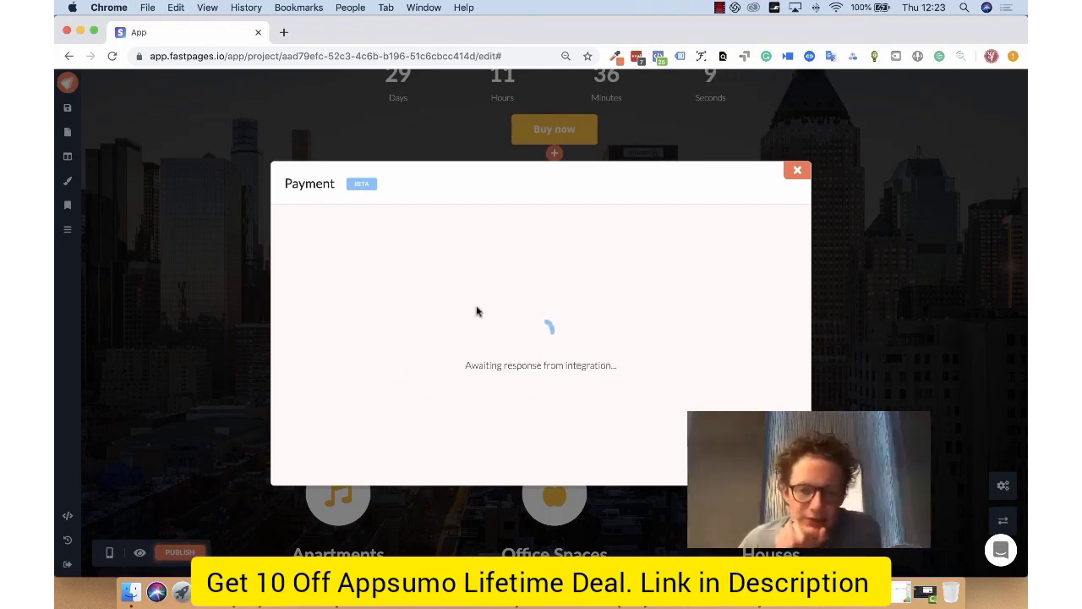
pyautogui.click(359, 250)
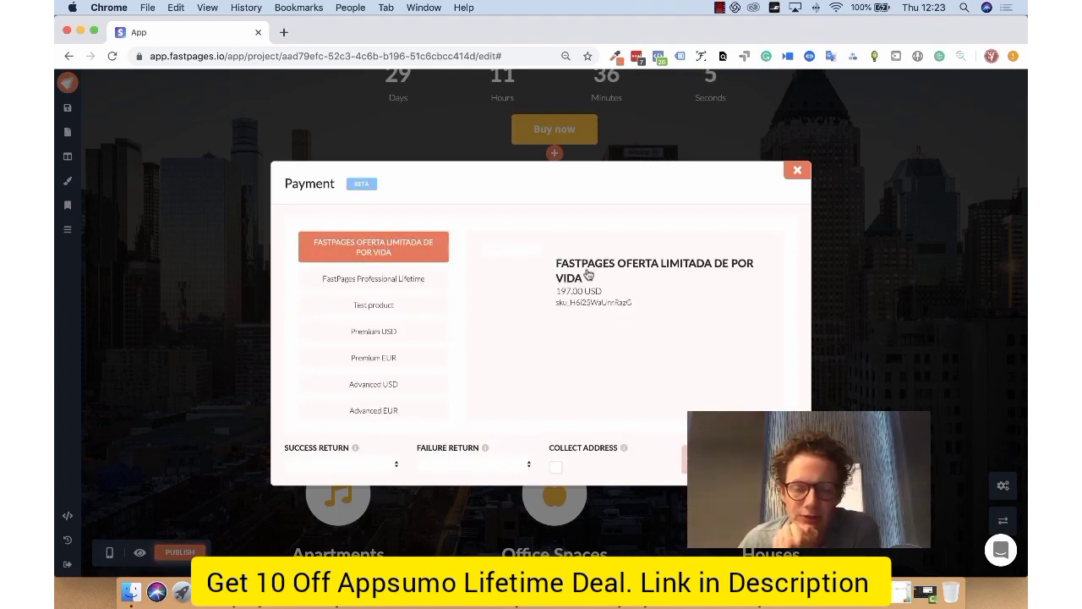
pyautogui.click(580, 292)
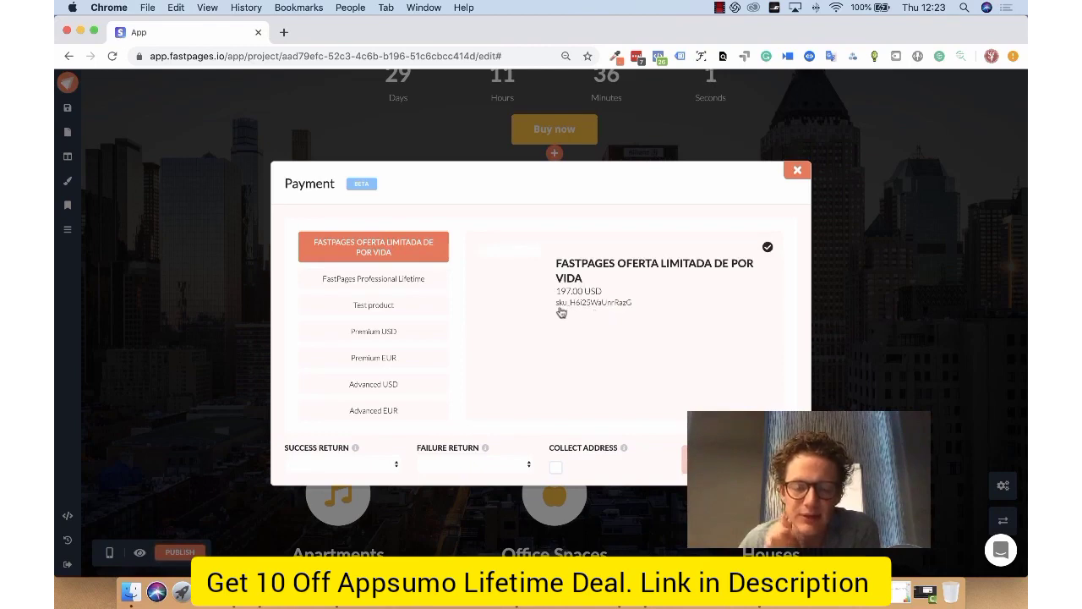
# Step: Set the payment's success and failure return pages to Home (/), enable address collection and save the settings
pyautogui.click(373, 462)
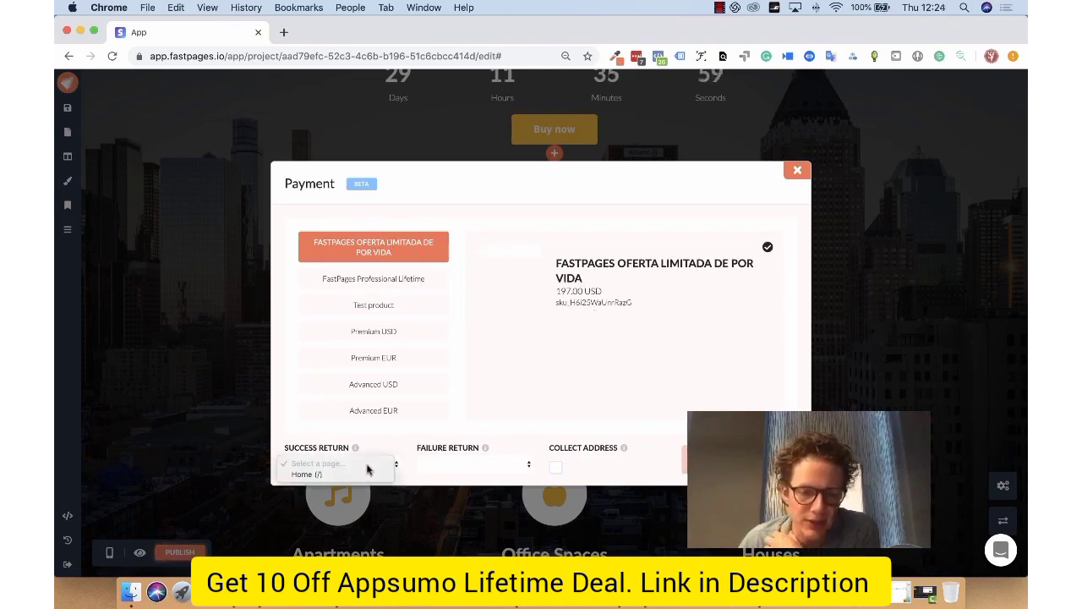
pyautogui.click(355, 475)
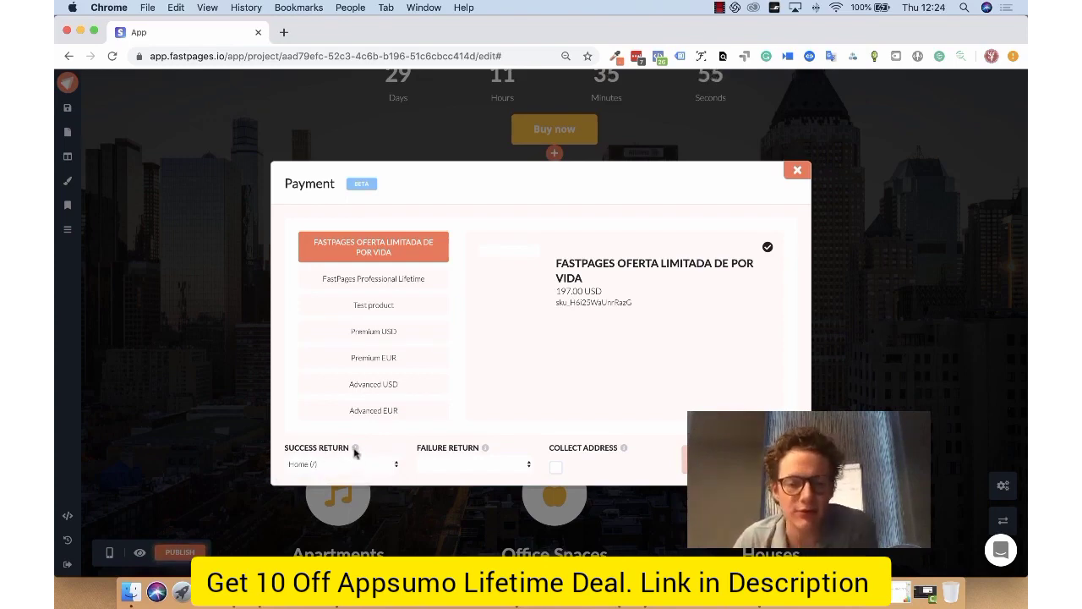
pyautogui.click(456, 464)
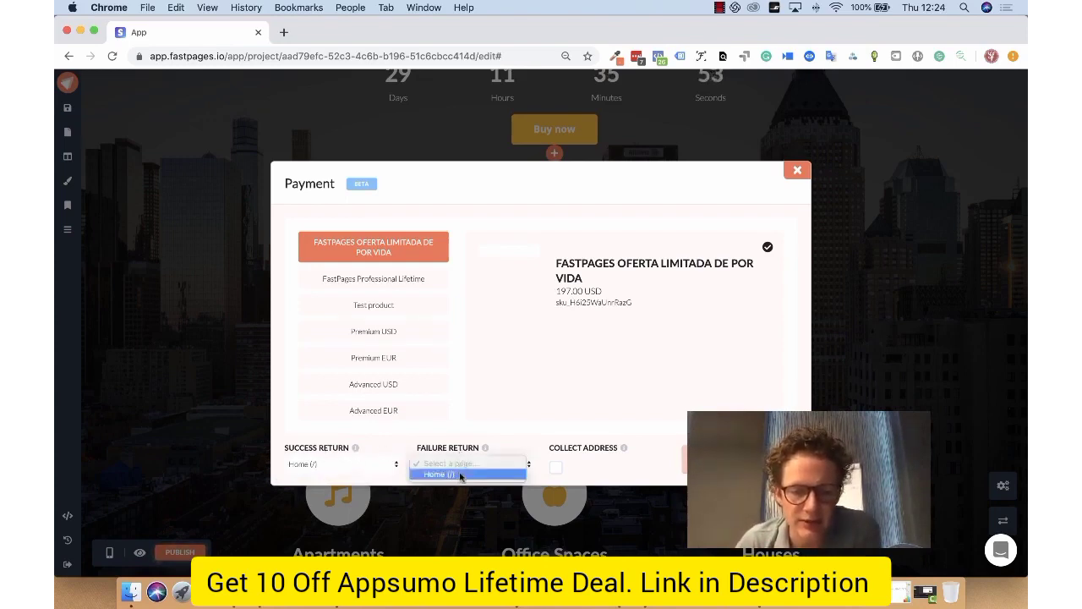
pyautogui.click(462, 475)
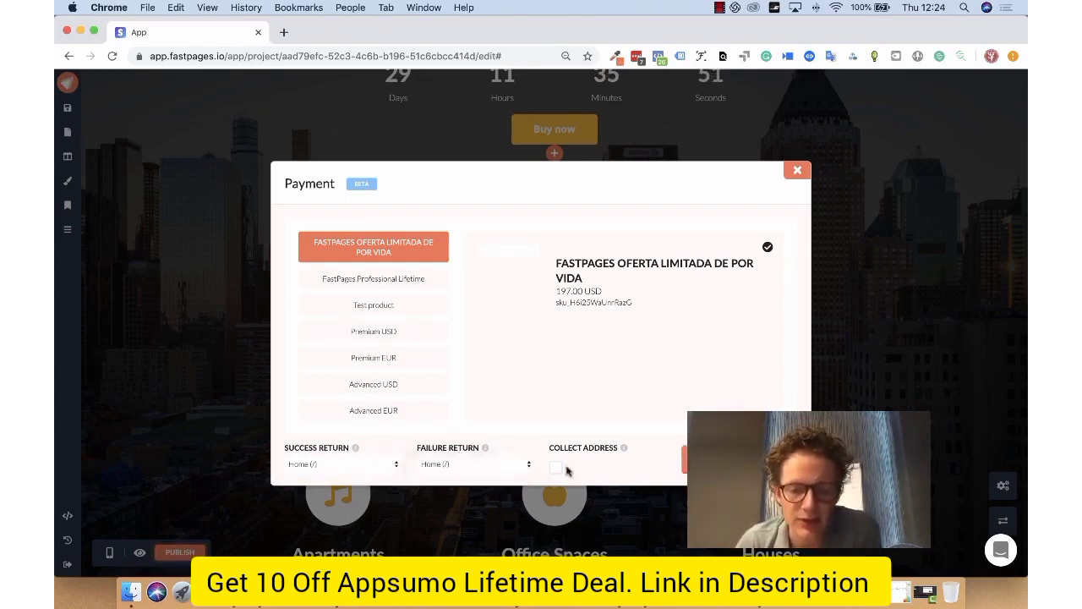
pyautogui.click(555, 468)
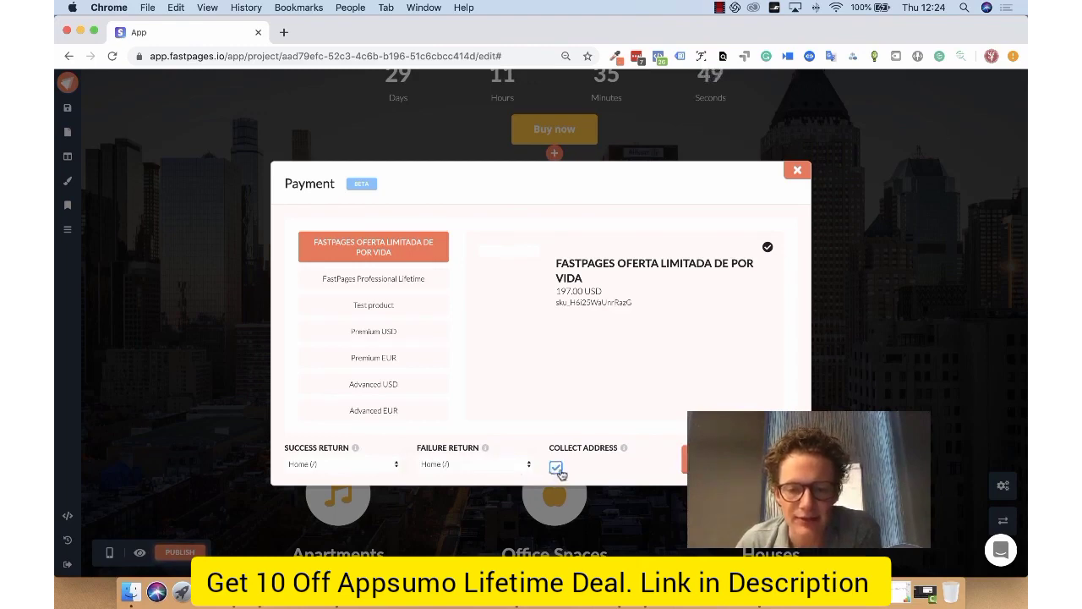
pyautogui.click(737, 459)
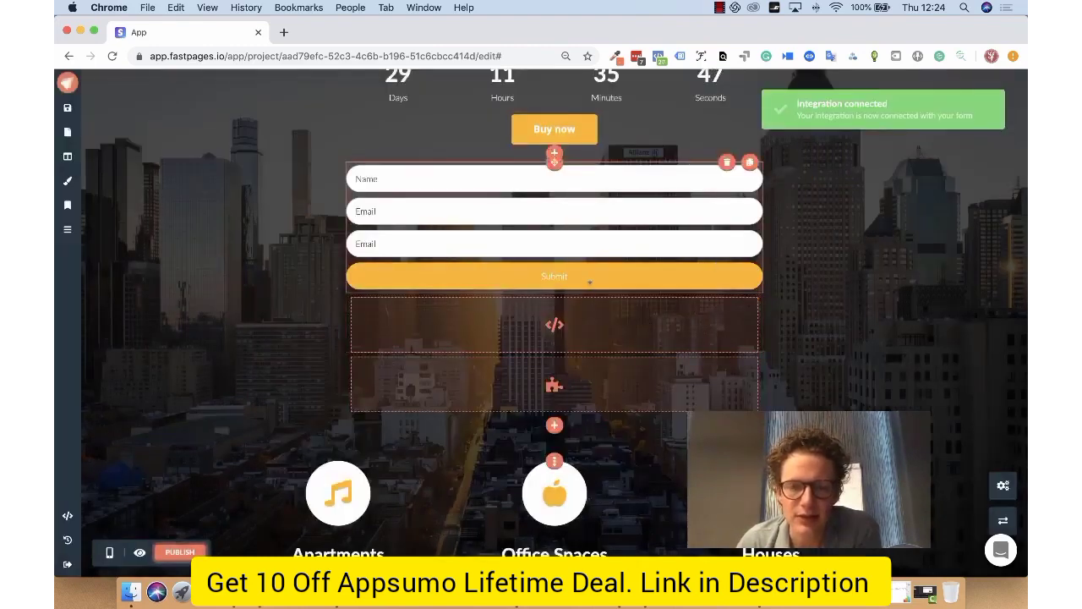
pyautogui.scroll(-10, 551, 355)
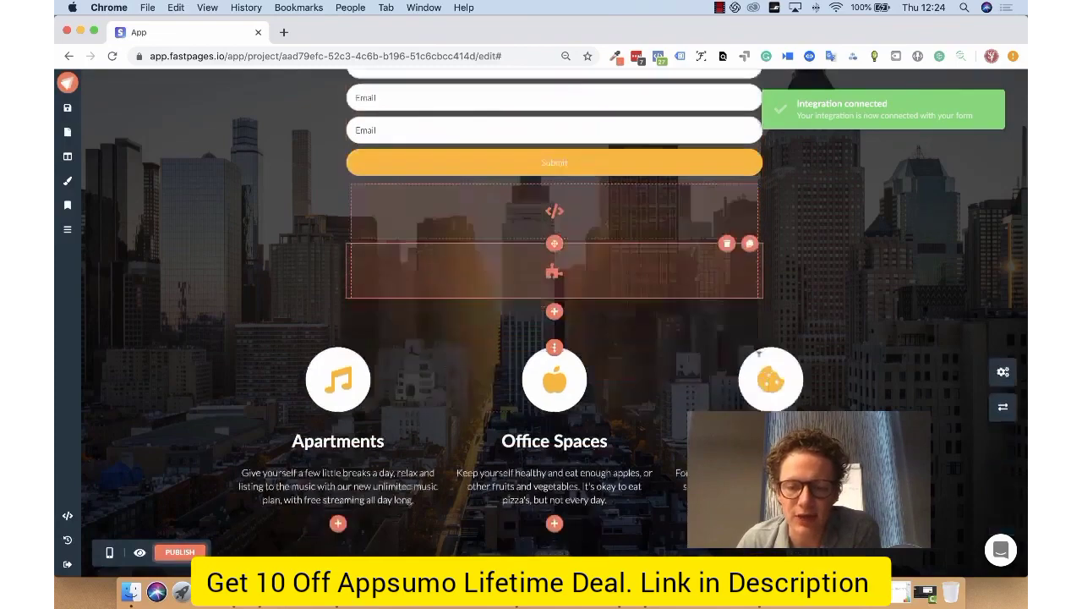
pyautogui.scroll(12, 550, 355)
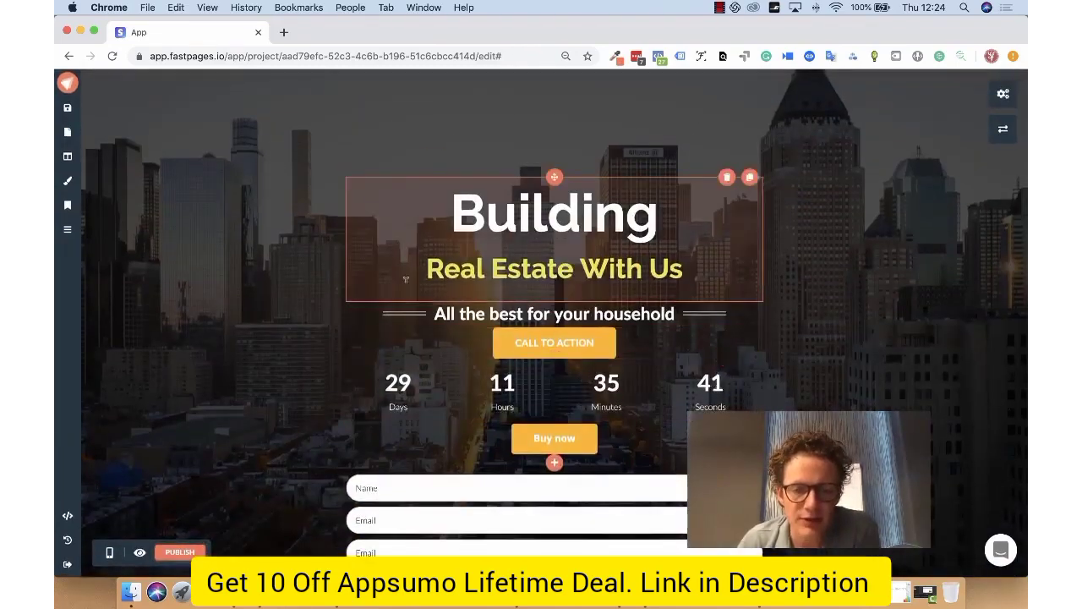
pyautogui.scroll(-3, 401, 304)
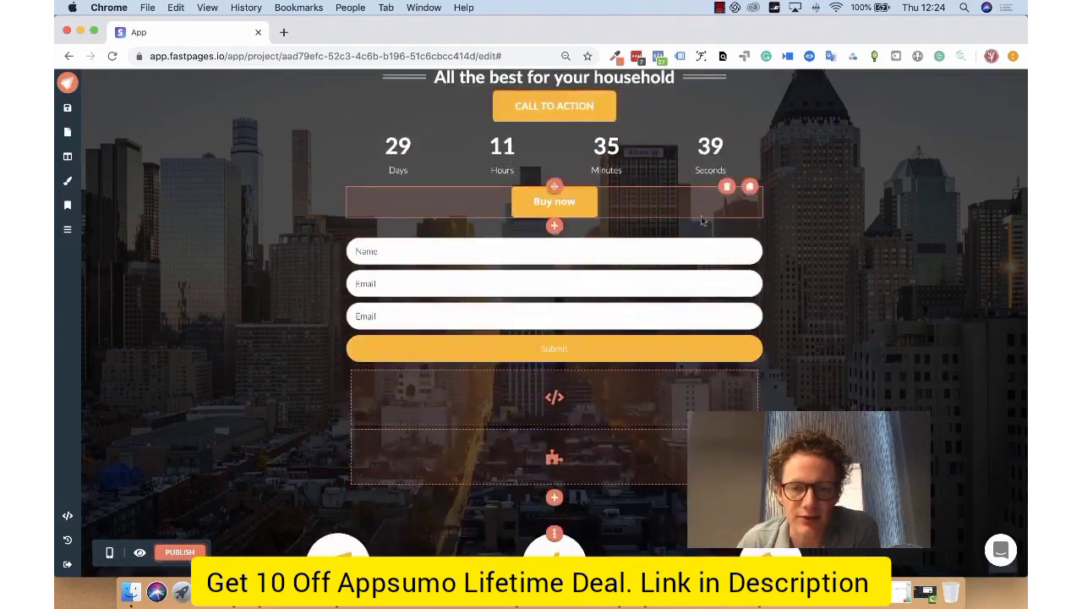
# Step: Insert the Cover 12 section template between the three-feature section and the Testimonials section
pyautogui.scroll(-2, 723, 269)
pyautogui.scroll(-5, 642, 203)
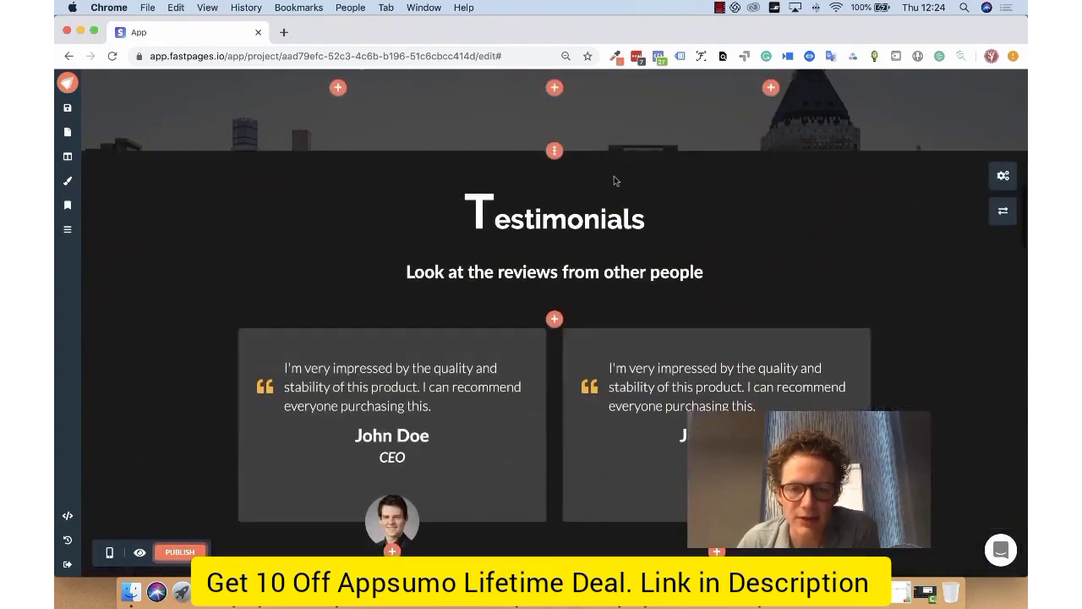
pyautogui.click(554, 152)
pyautogui.scroll(2, 654, 193)
pyautogui.scroll(-2, 625, 169)
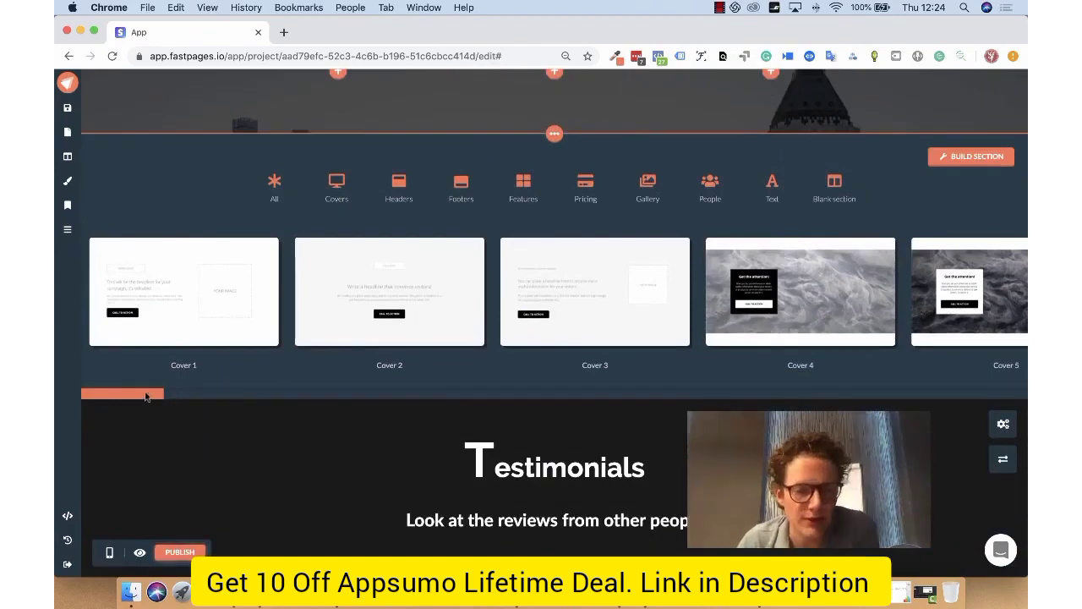
pyautogui.moveTo(152, 396); pyautogui.dragTo(330, 393)
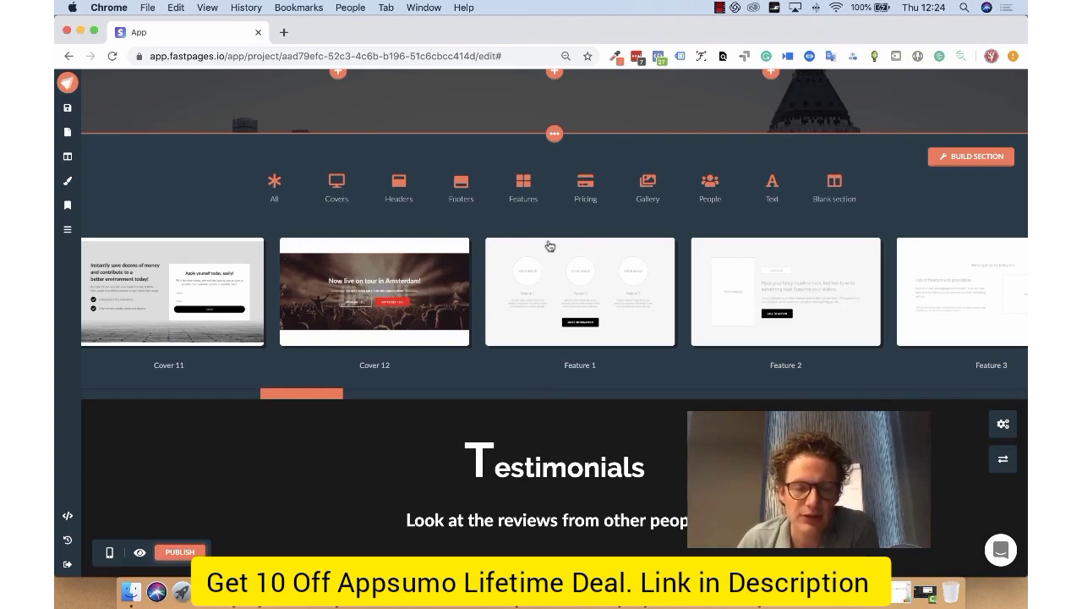
pyautogui.scroll(2, 555, 208)
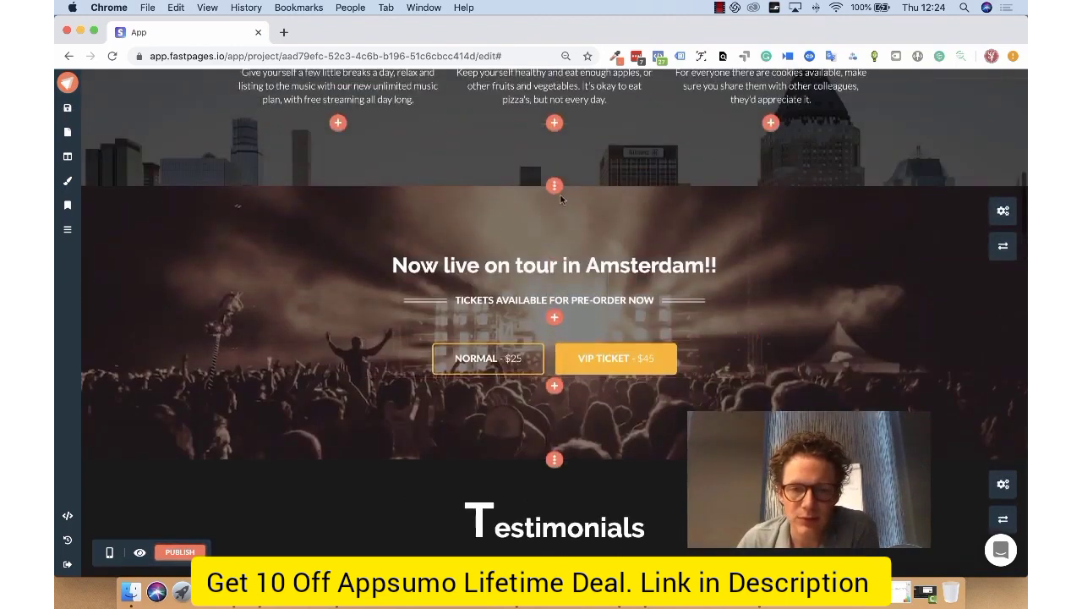
# Step: Try out a custom section with 5/12 and 7/12 columns plus an empty second row, and close the section builder without creating it
pyautogui.click(554, 185)
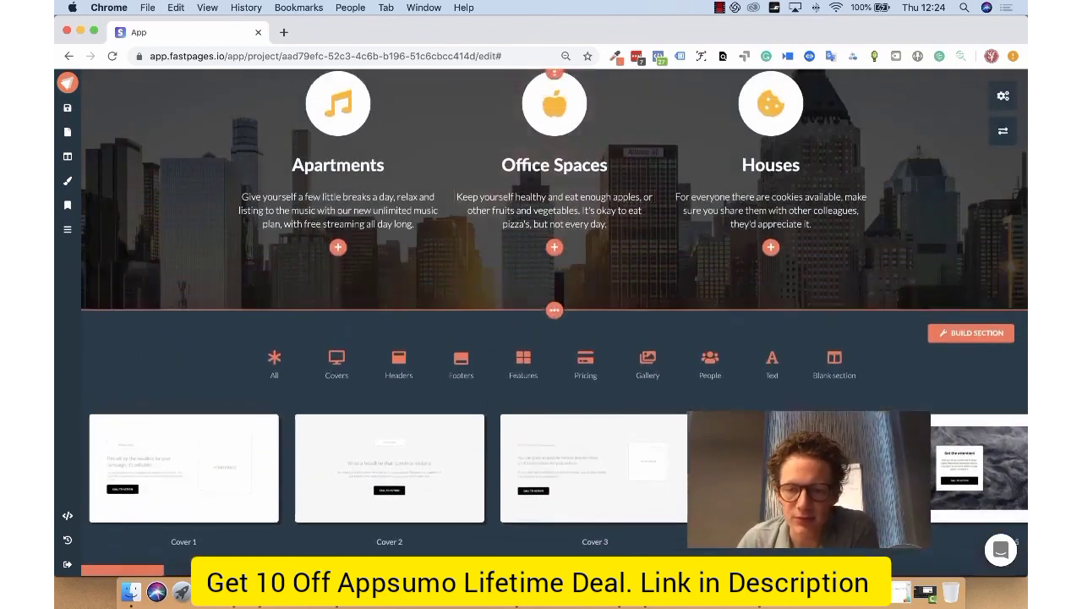
pyautogui.click(961, 338)
pyautogui.moveTo(353, 280)
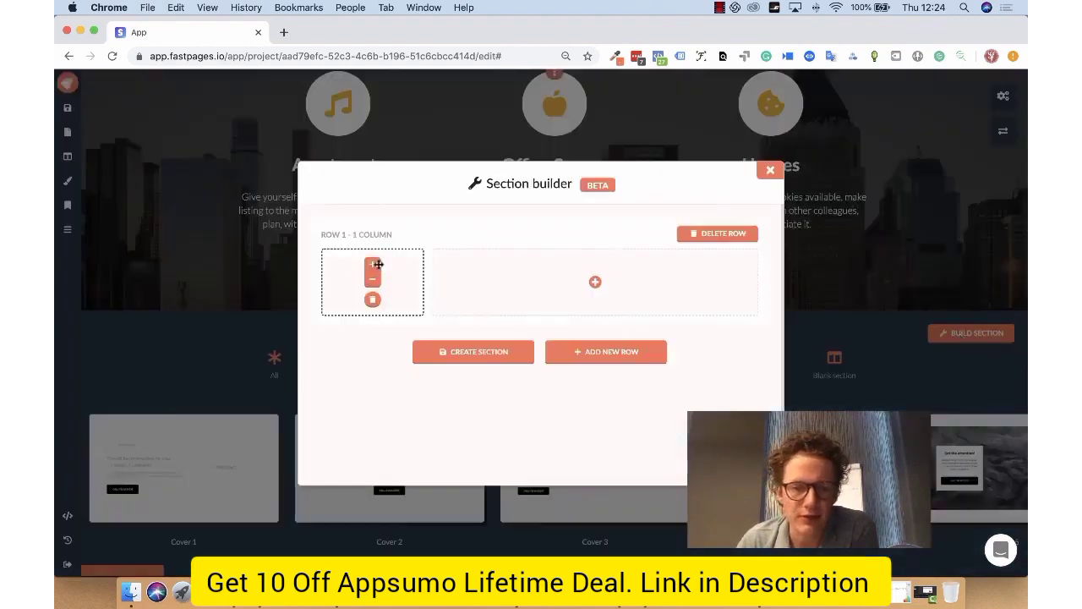
pyautogui.click(377, 264)
pyautogui.click(392, 264)
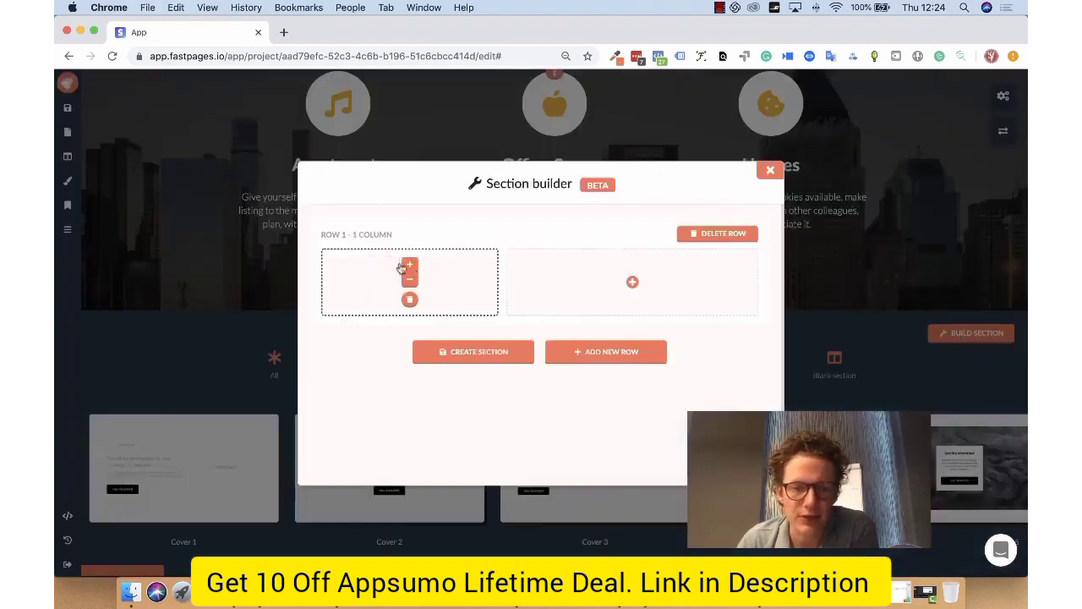
pyautogui.click(630, 280)
pyautogui.click(630, 353)
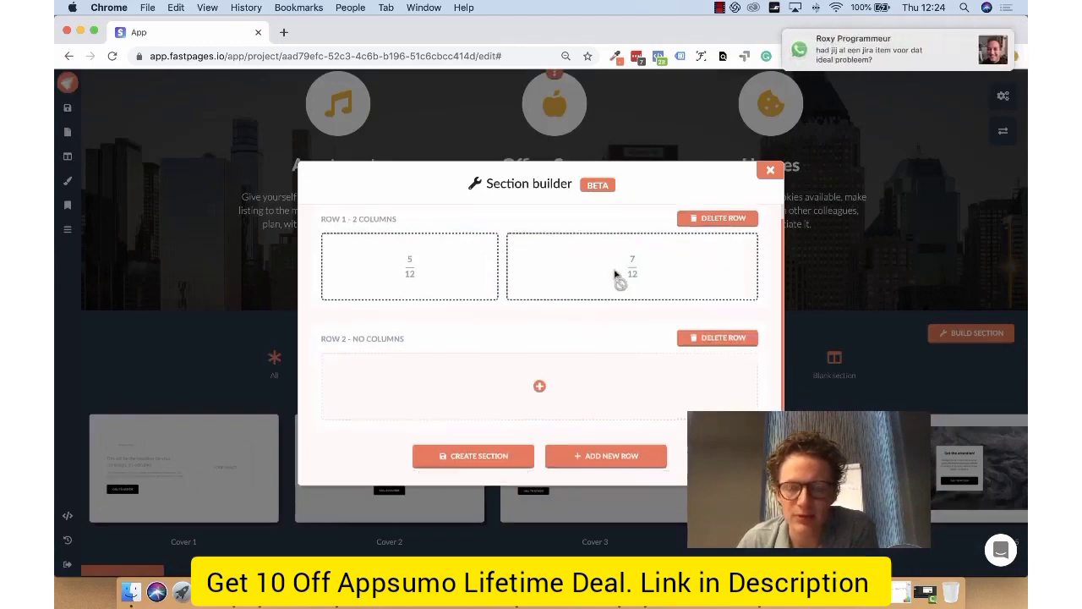
pyautogui.click(770, 170)
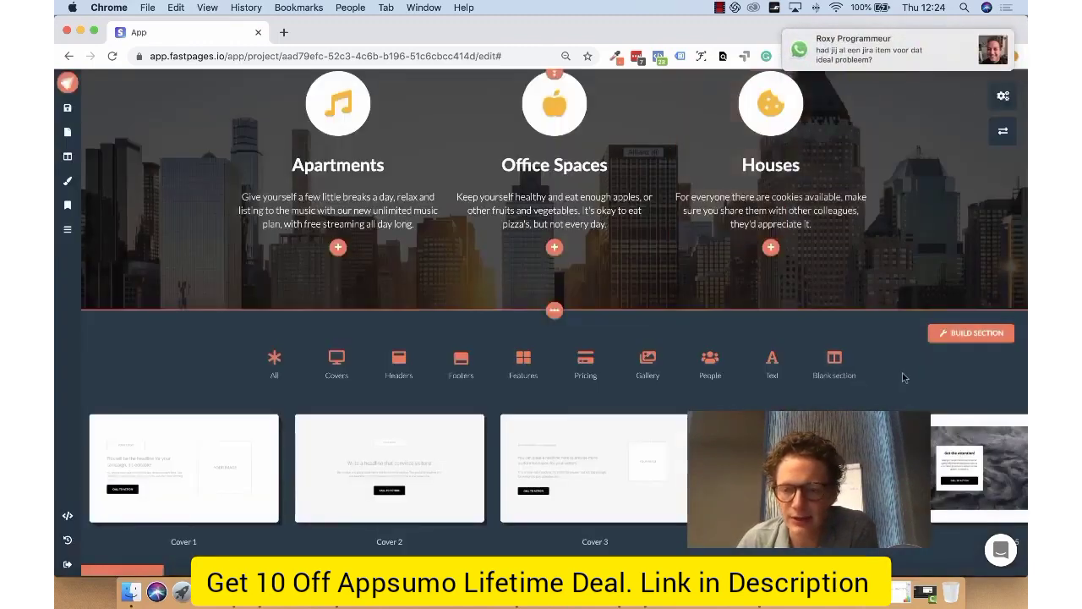
pyautogui.click(555, 311)
# Step: Lower the cover colour opacity of the Amsterdam tour section and set its top padding to 60px
pyautogui.scroll(-3, 997, 253)
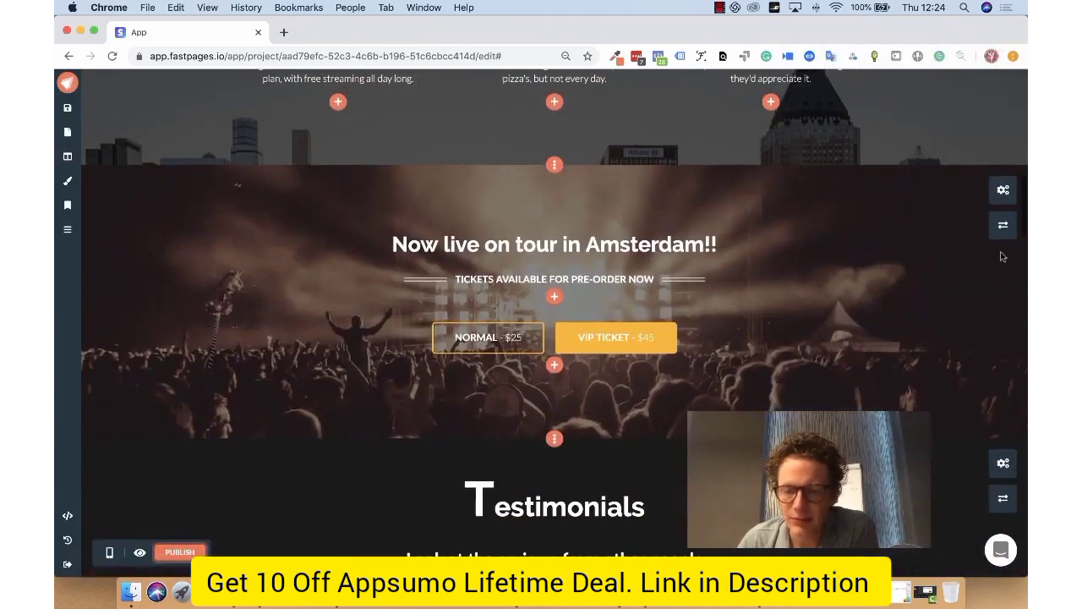
pyautogui.click(1003, 193)
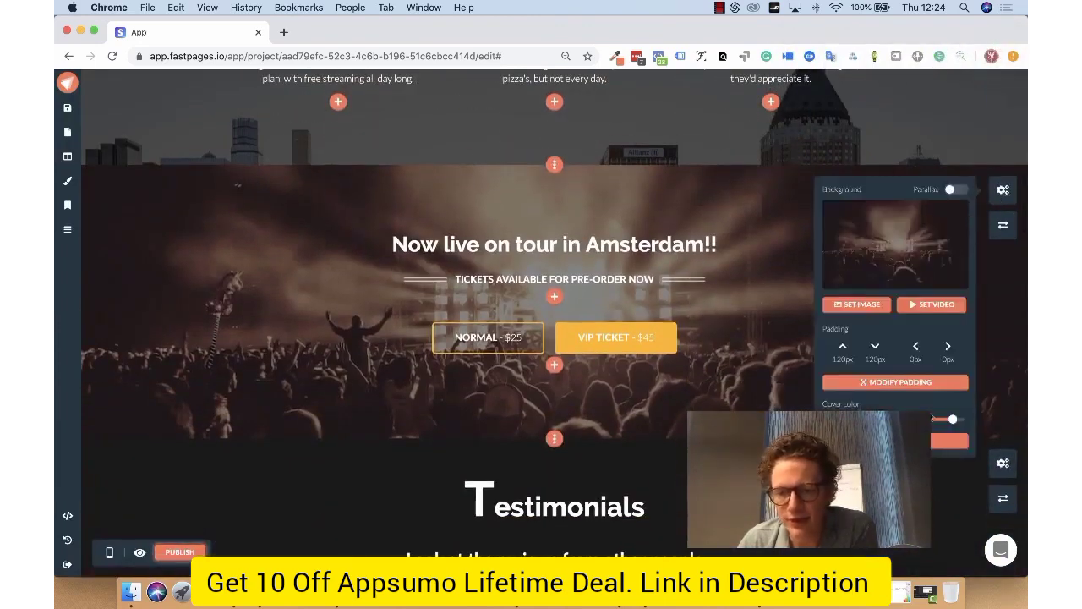
pyautogui.moveTo(953, 419); pyautogui.dragTo(904, 419)
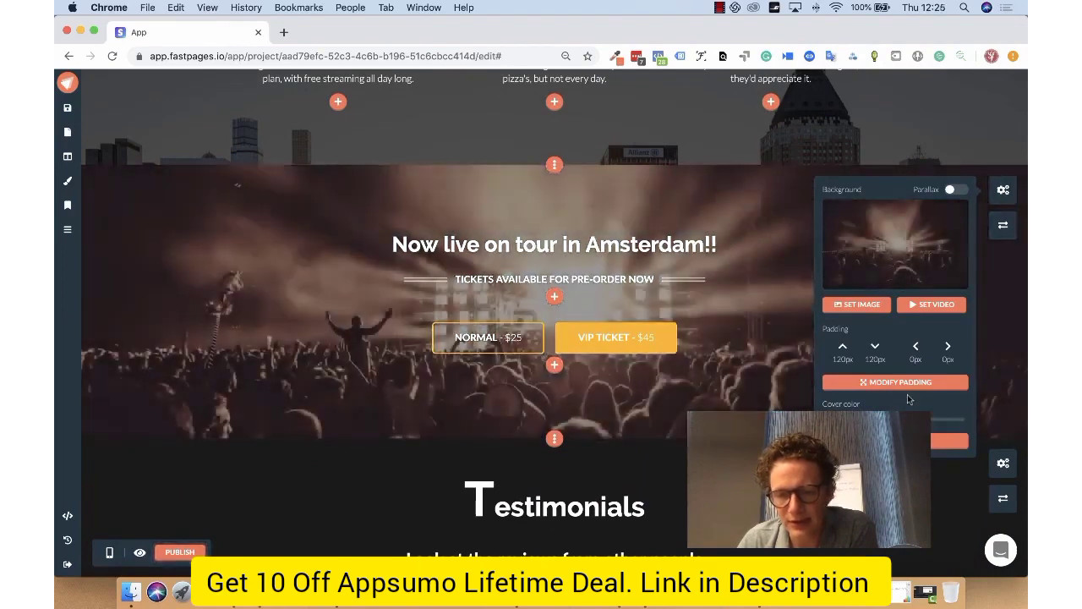
pyautogui.click(870, 378)
pyautogui.click(883, 206)
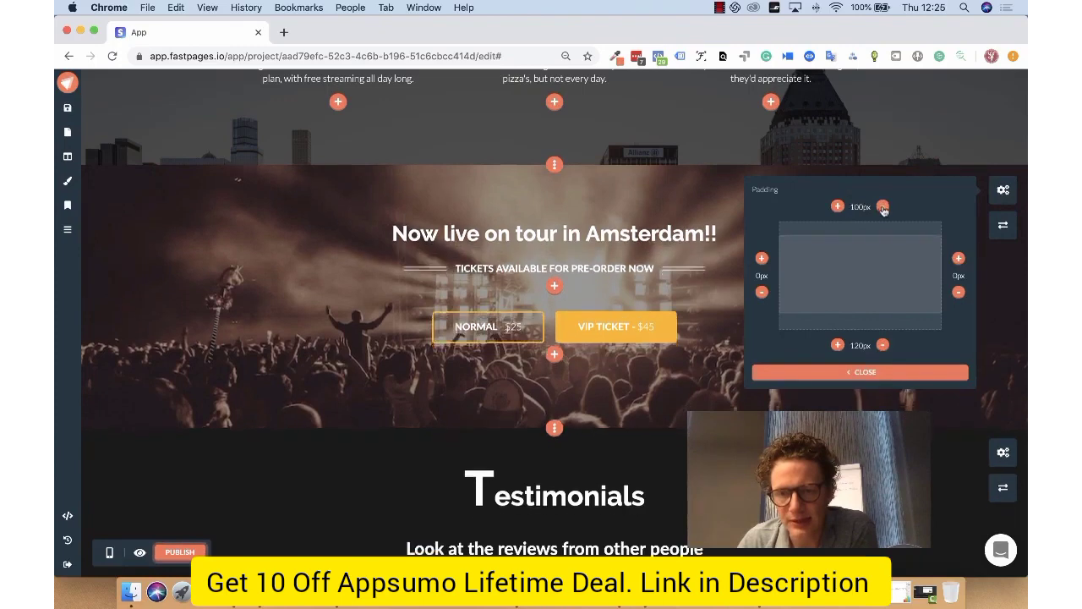
pyautogui.click(882, 206)
pyautogui.click(866, 373)
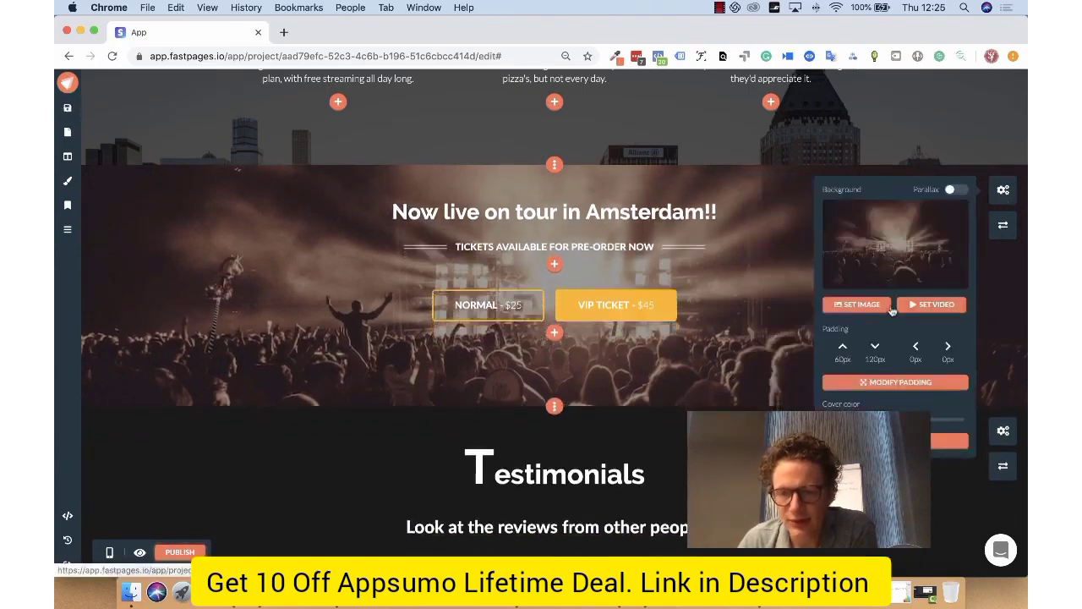
pyautogui.click(997, 192)
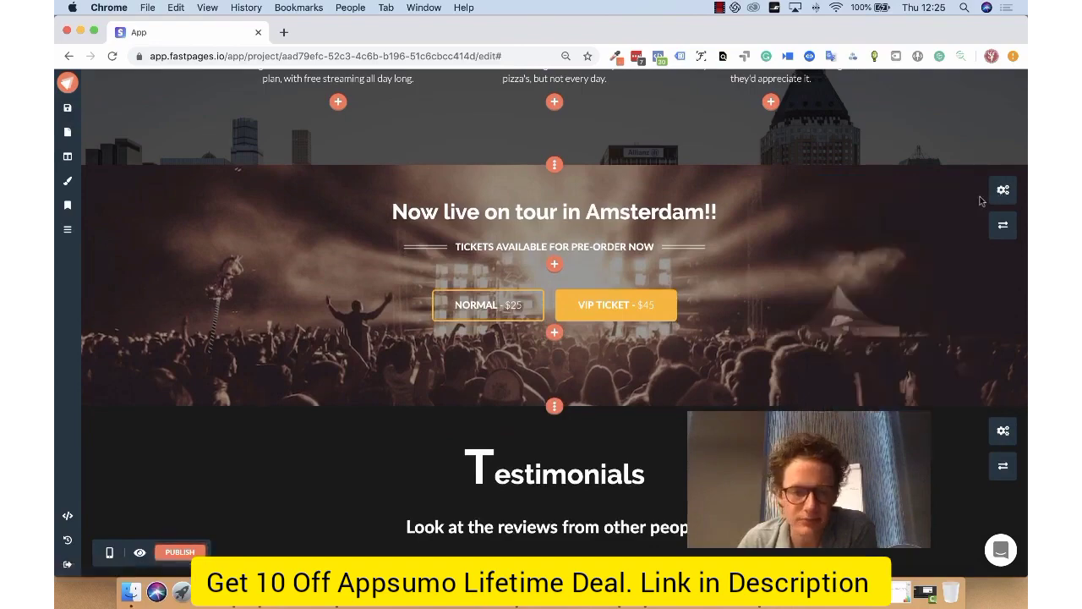
# Step: Duplicate the Home page within the project
pyautogui.scroll(-3, 404, 347)
pyautogui.scroll(-20, 404, 347)
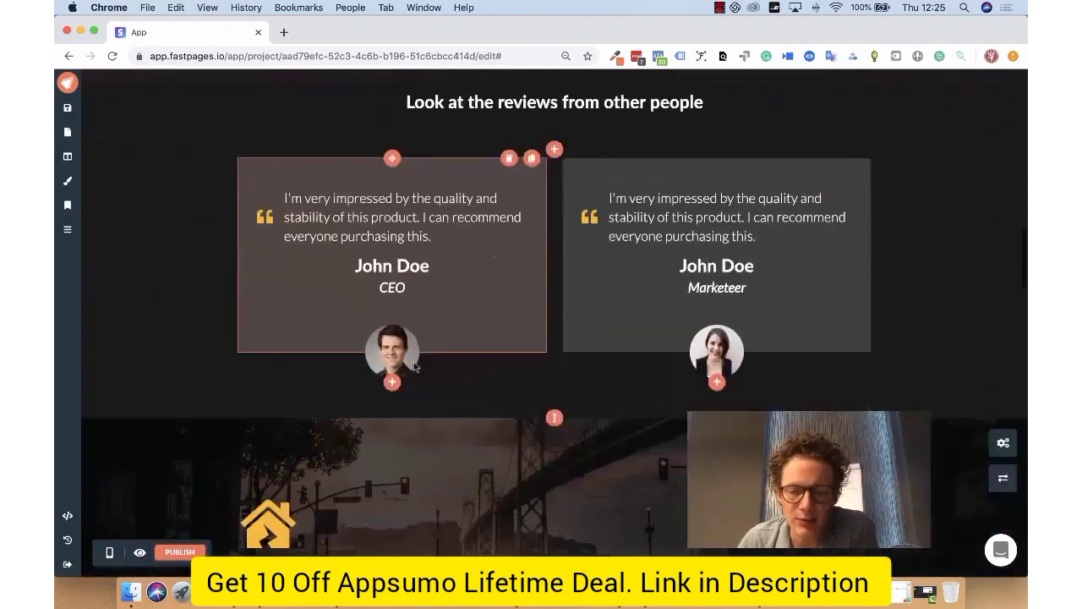
pyautogui.scroll(-6, 469, 251)
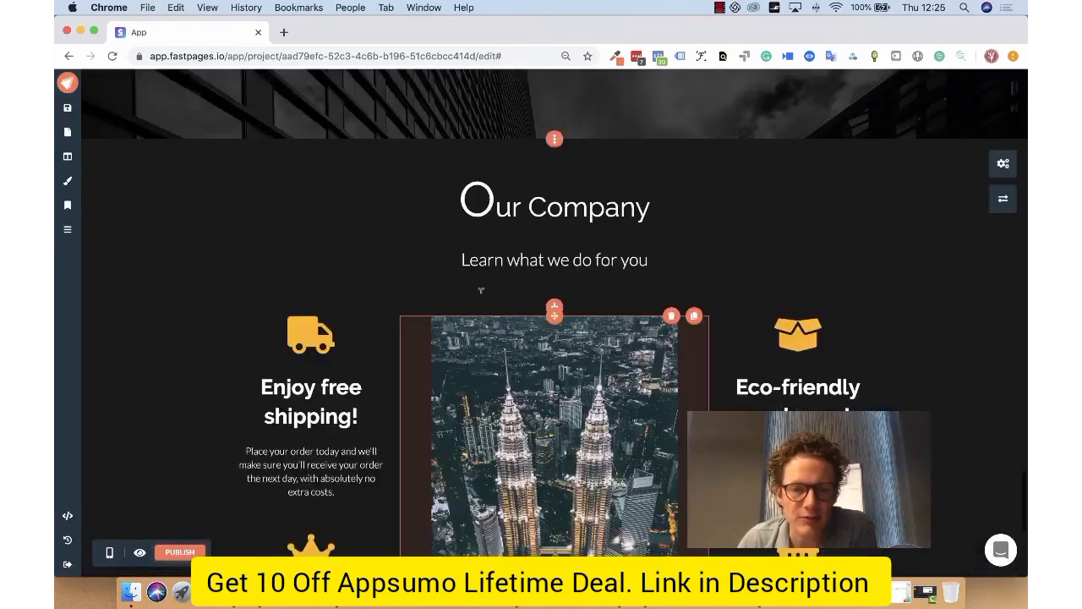
pyautogui.scroll(20, 357, 213)
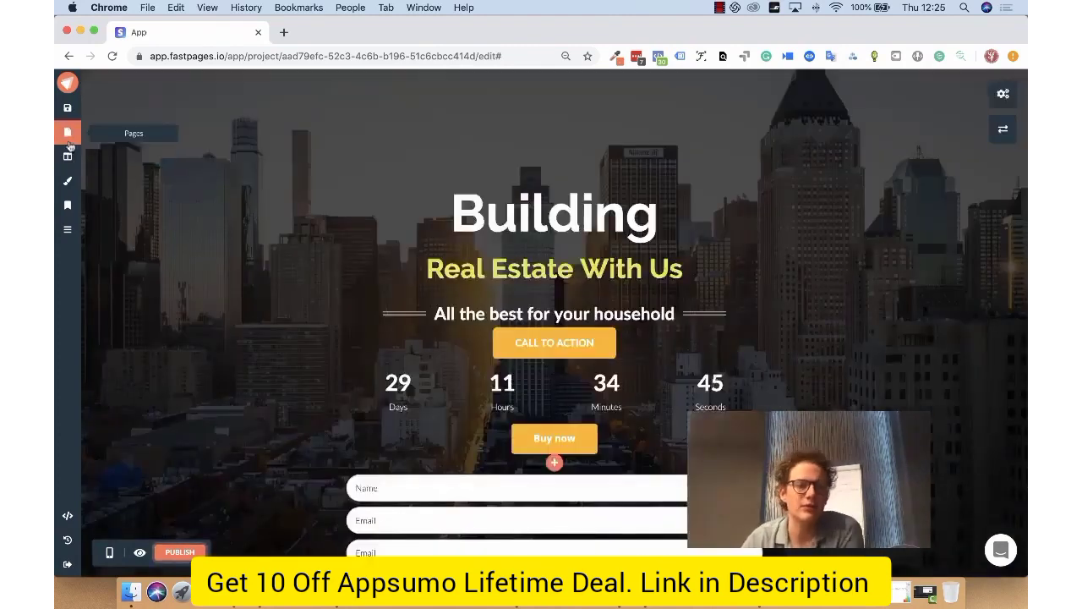
pyautogui.click(68, 135)
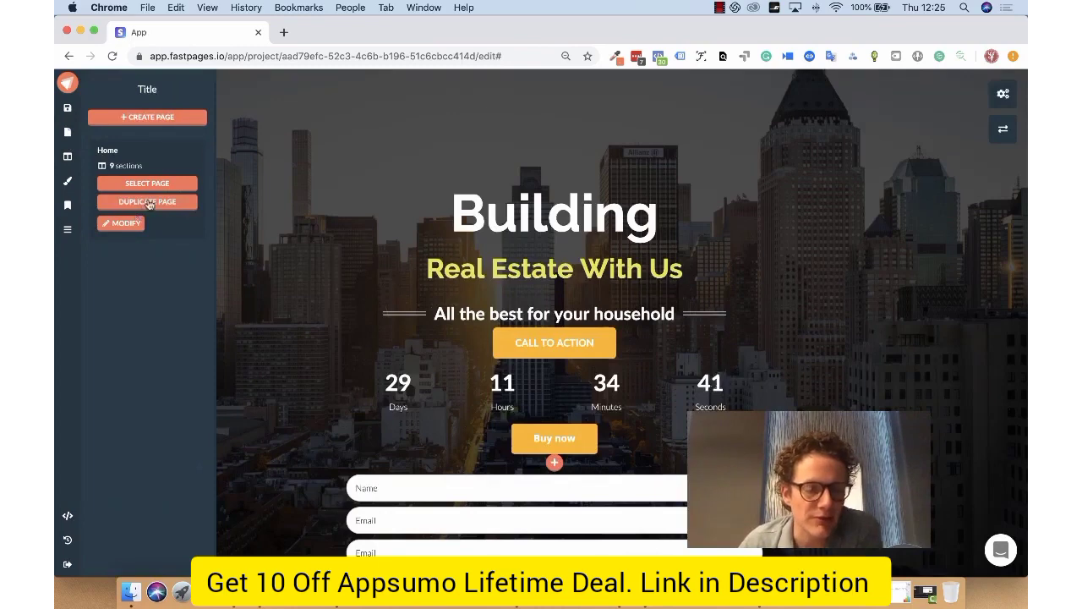
pyautogui.click(145, 203)
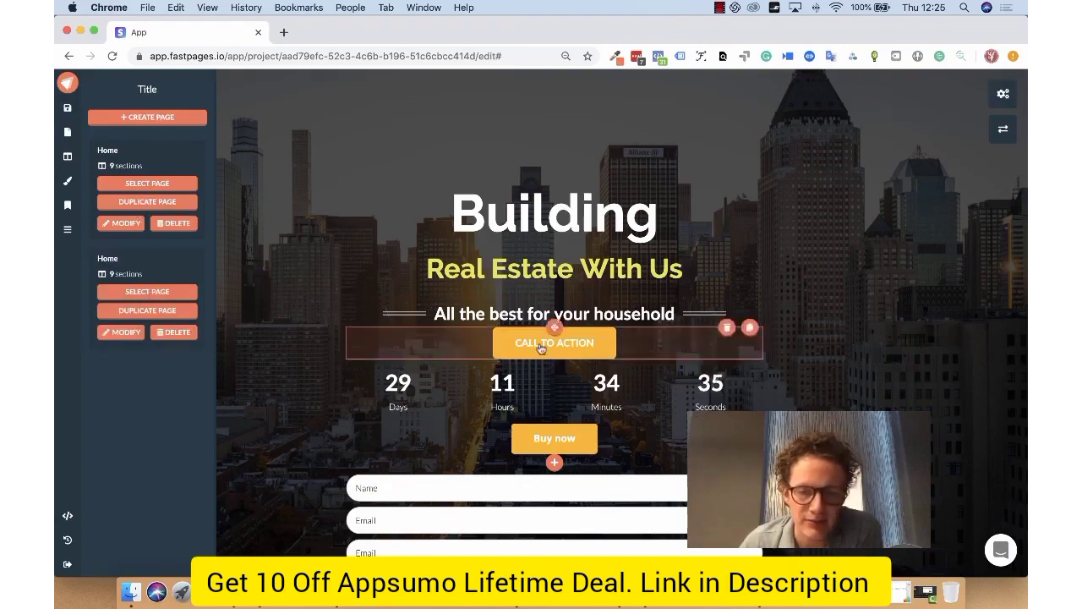
# Step: Switch the hero form's submit response from messages to URLs, accepting that the message changes are discarded
pyautogui.scroll(-5, 539, 304)
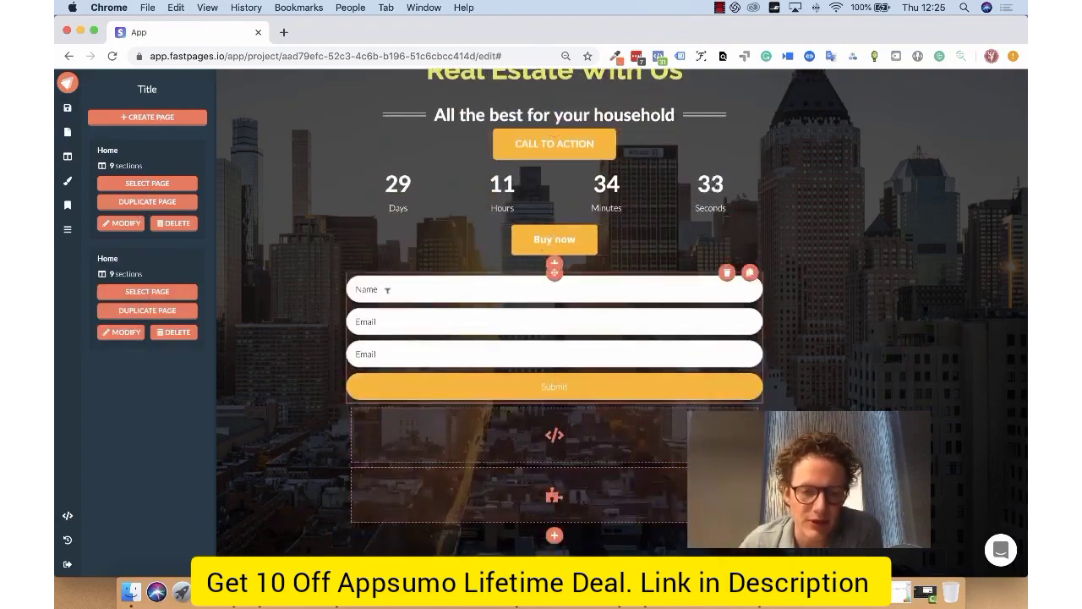
pyautogui.click(596, 381)
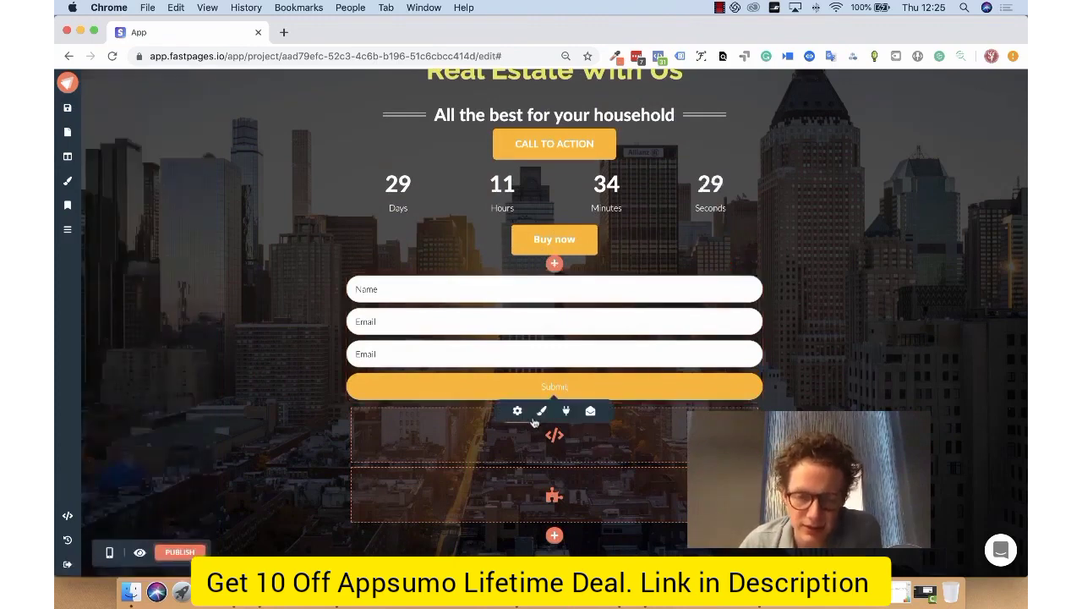
pyautogui.click(589, 414)
pyautogui.click(528, 439)
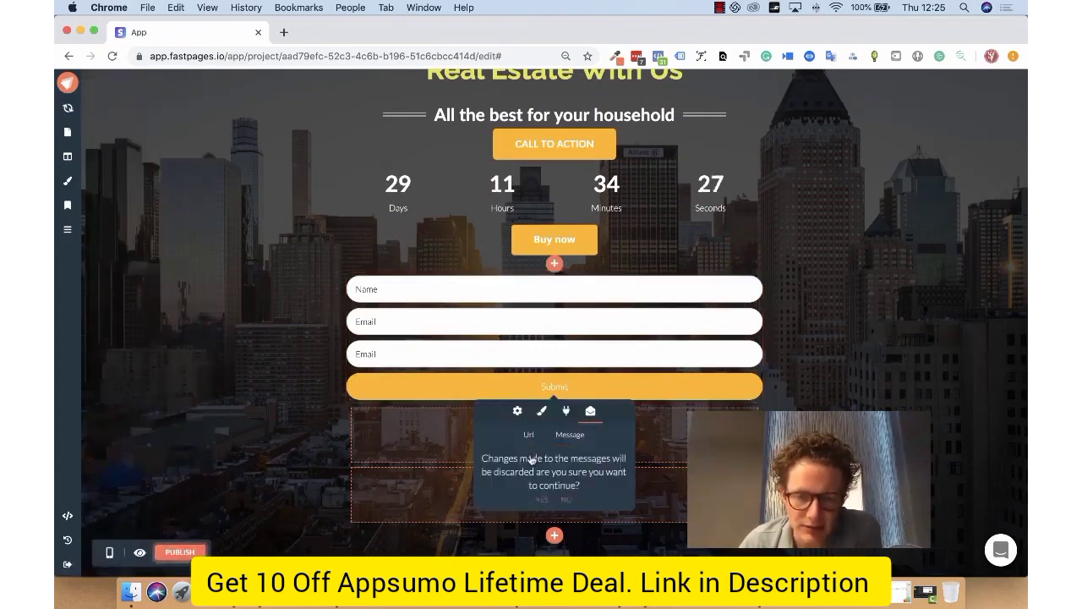
pyautogui.click(541, 501)
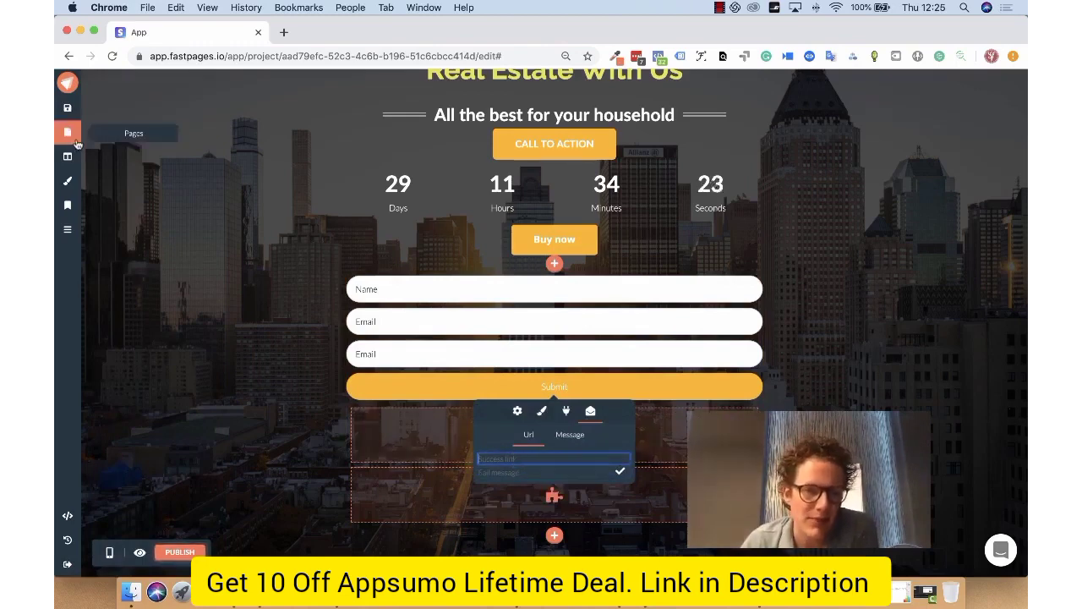
# Step: Look over the project's page list and the Home page's SEO options, including title, keywords, description, favicon and OG-image
pyautogui.click(70, 136)
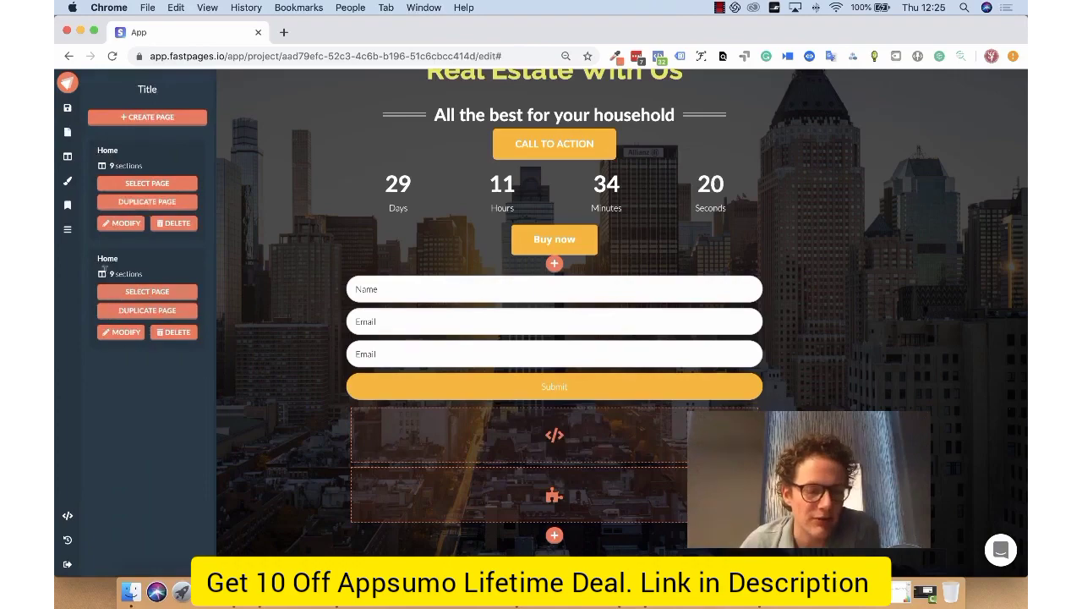
pyautogui.click(67, 204)
pyautogui.scroll(-5, 135, 271)
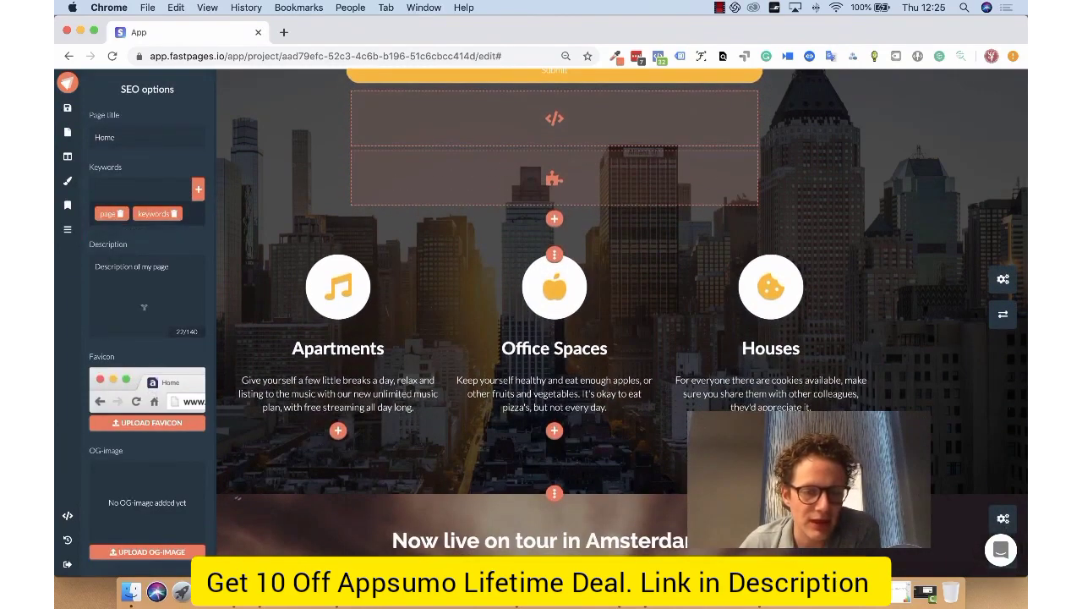
pyautogui.scroll(4, 312, 270)
pyautogui.scroll(4, 312, 270)
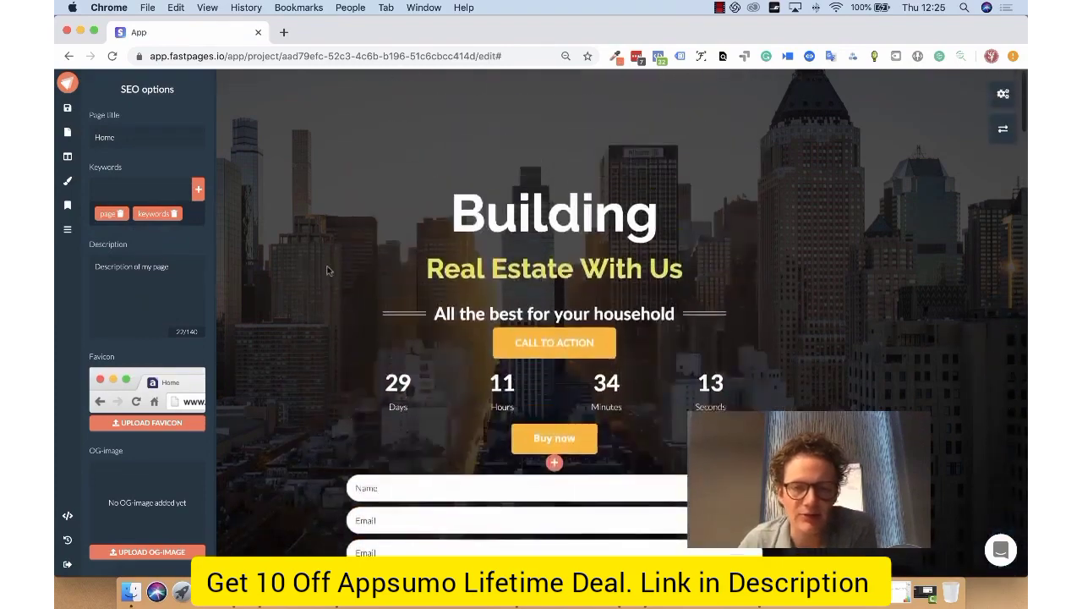
# Step: Add a Menu element below the ticket buttons in the Amsterdam tour section
pyautogui.scroll(-5, 575, 329)
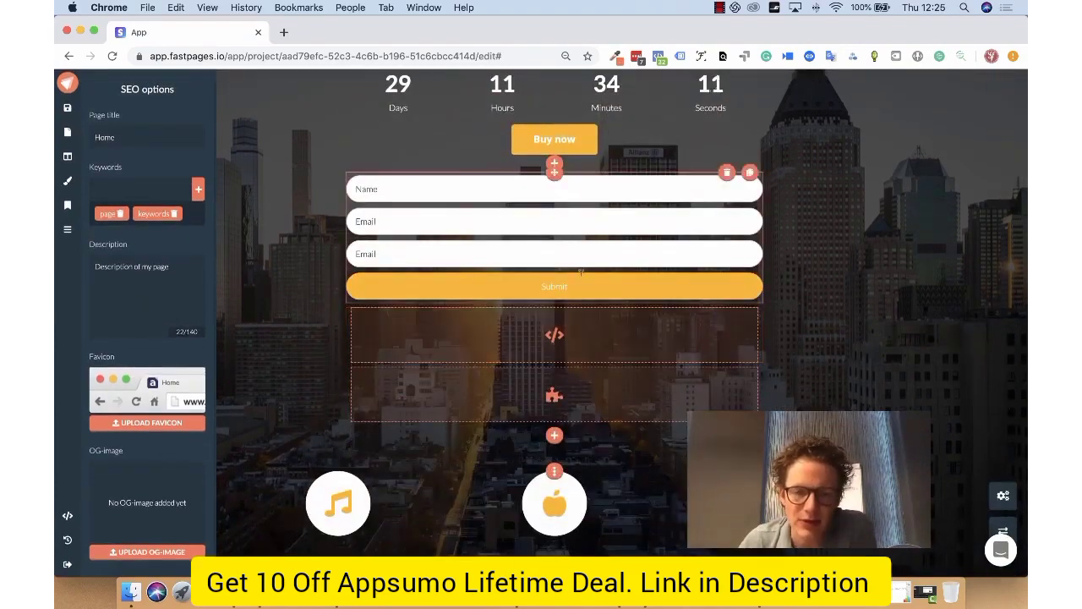
pyautogui.scroll(-5, 575, 330)
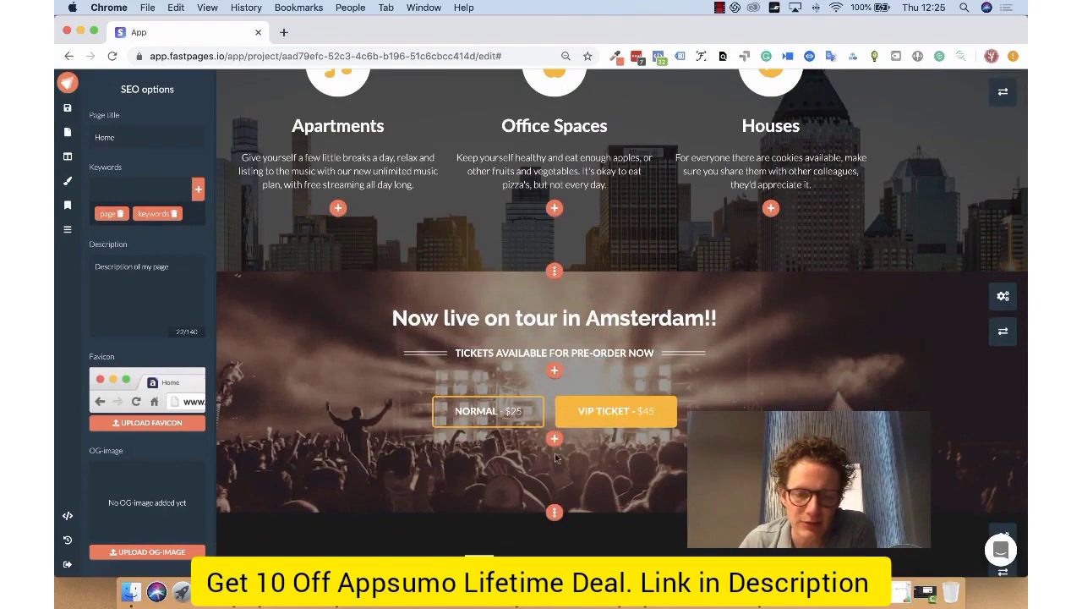
pyautogui.click(553, 438)
pyautogui.scroll(-4, 558, 457)
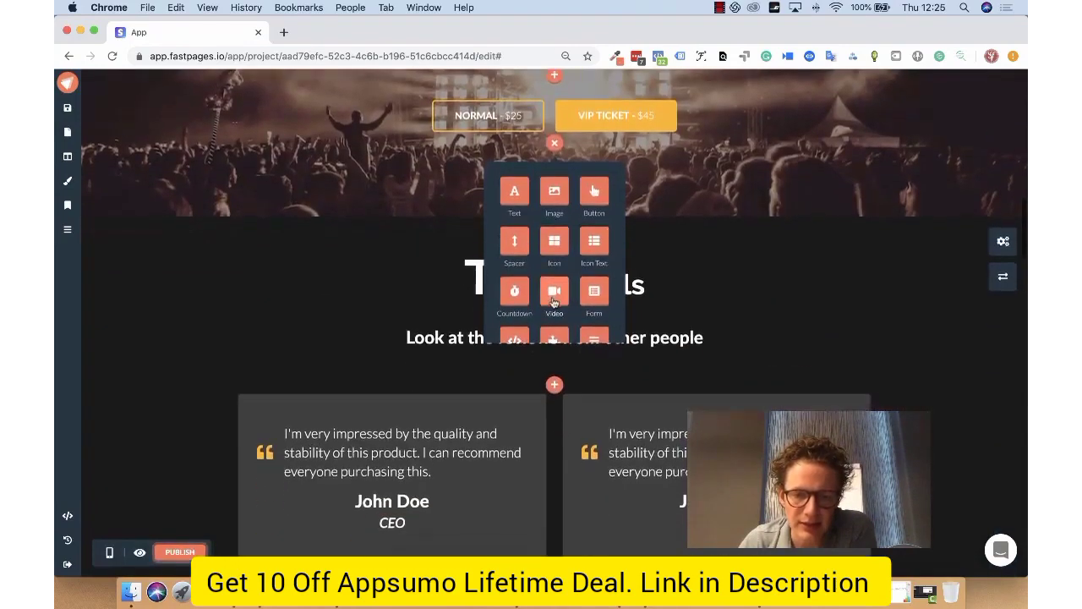
pyautogui.scroll(-2, 579, 277)
pyautogui.click(593, 250)
pyautogui.scroll(2, 82, 259)
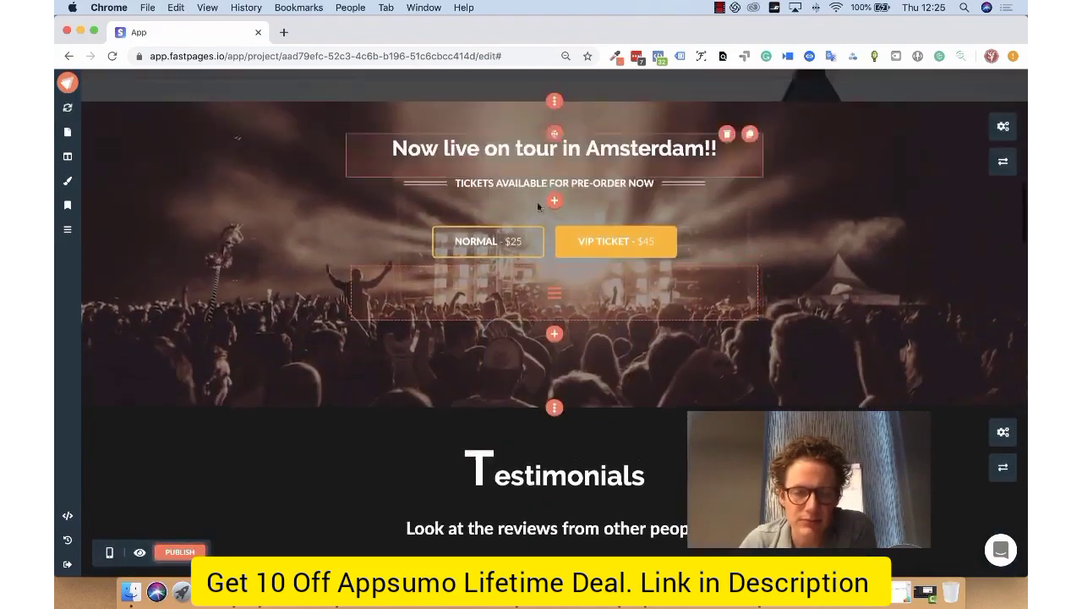
# Step: Create a menu item titled Home that links to the first Home page
pyautogui.click(67, 232)
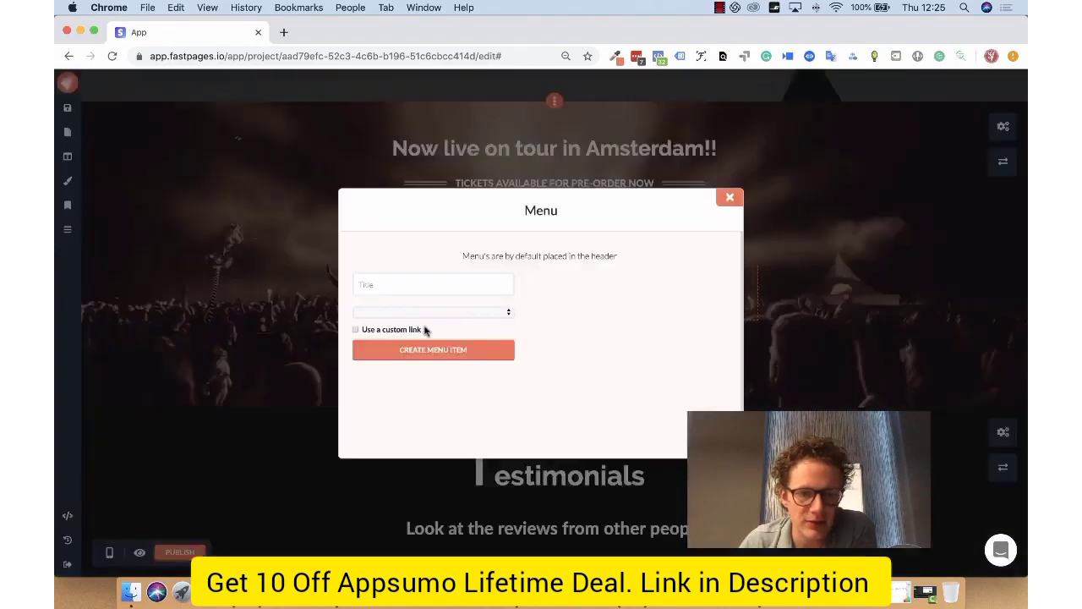
pyautogui.click(425, 286)
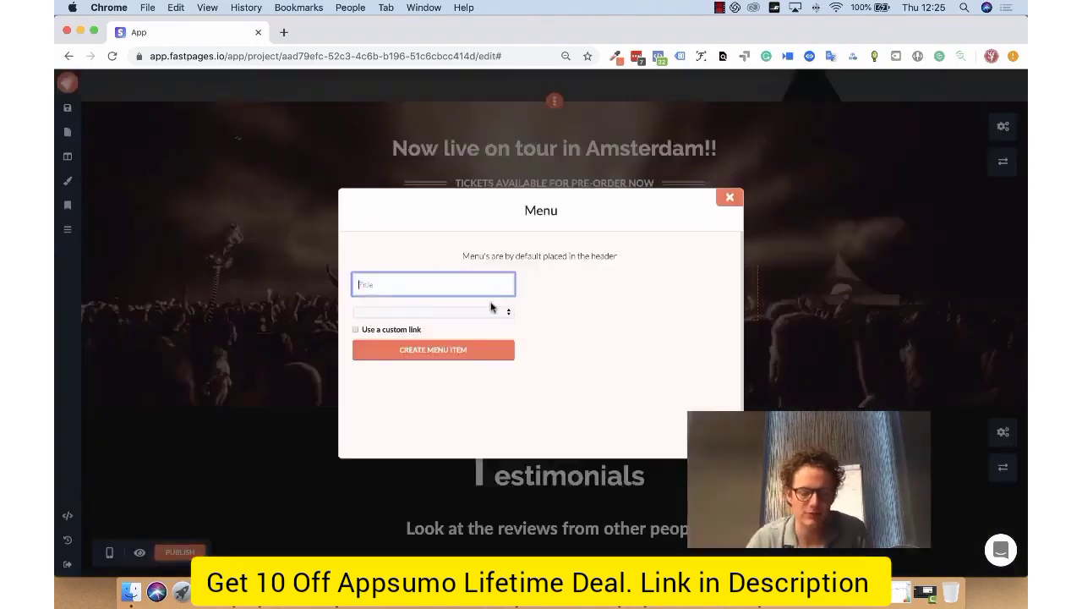
pyautogui.click(490, 313)
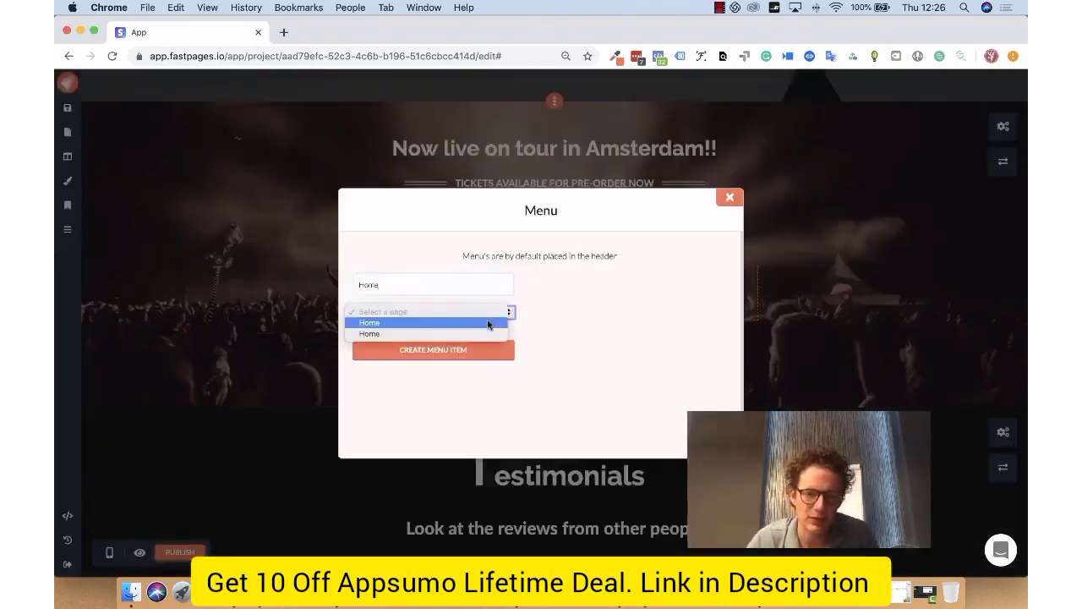
pyautogui.click(490, 320)
pyautogui.click(417, 352)
# Step: Create a menu item titled About that links to the second Home page, and close the Menu settings
pyautogui.click(469, 286)
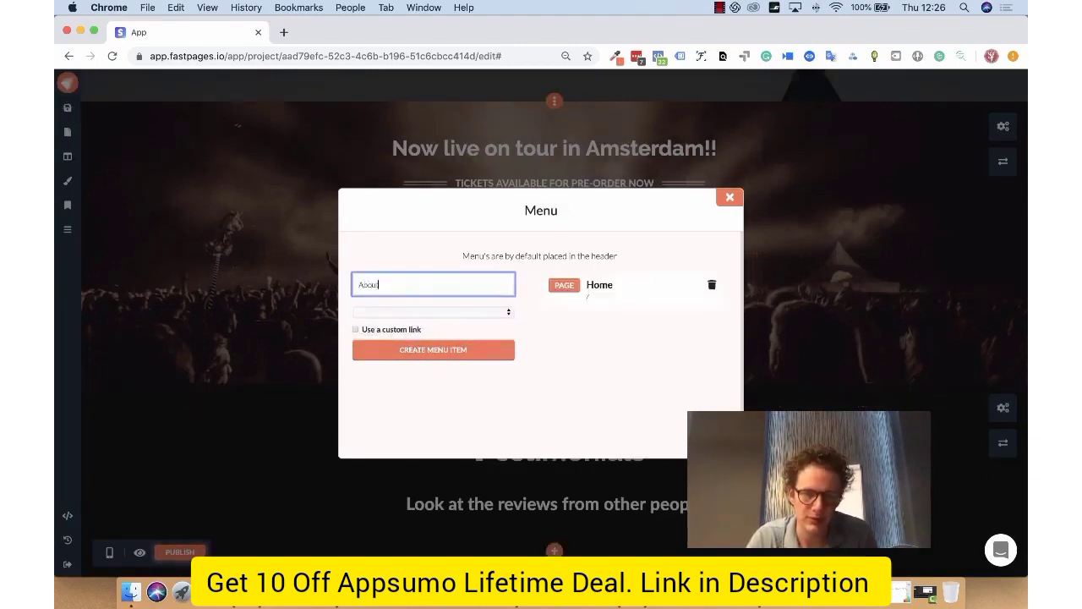
pyautogui.click(499, 312)
pyautogui.click(473, 331)
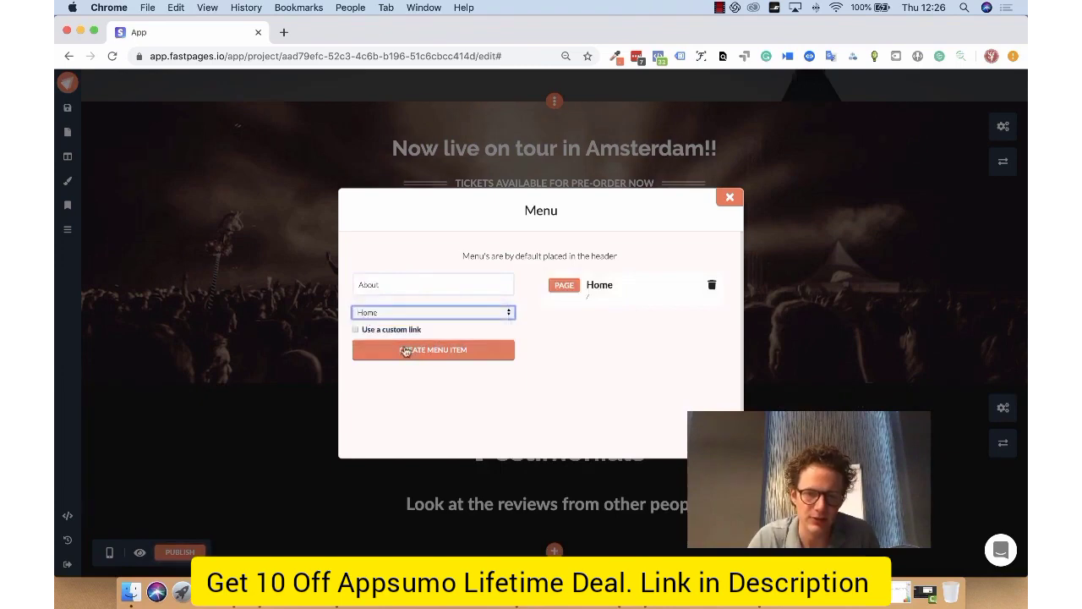
pyautogui.click(374, 347)
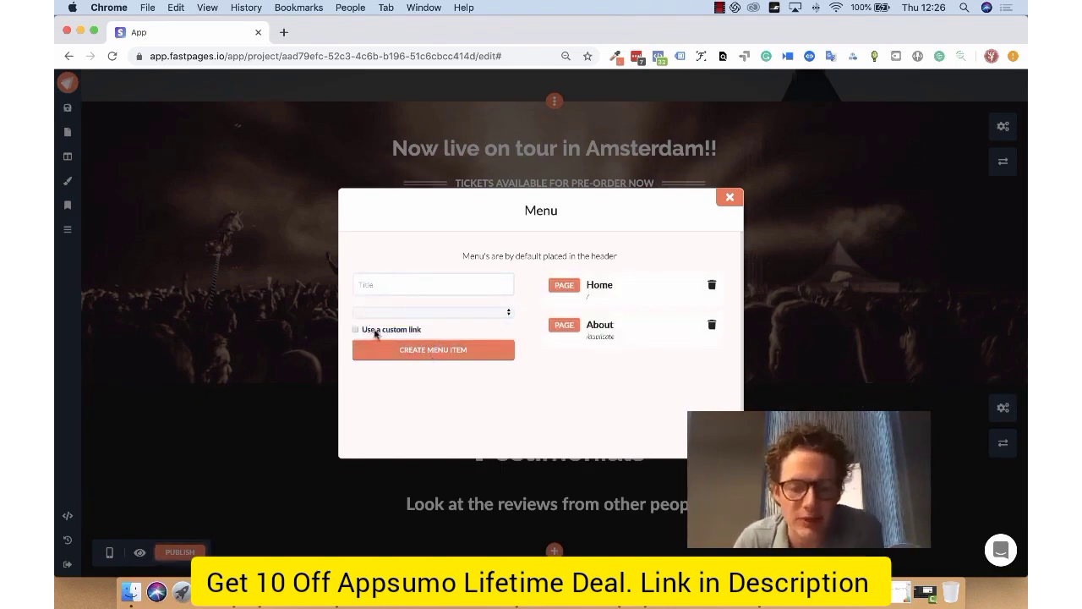
pyautogui.click(729, 197)
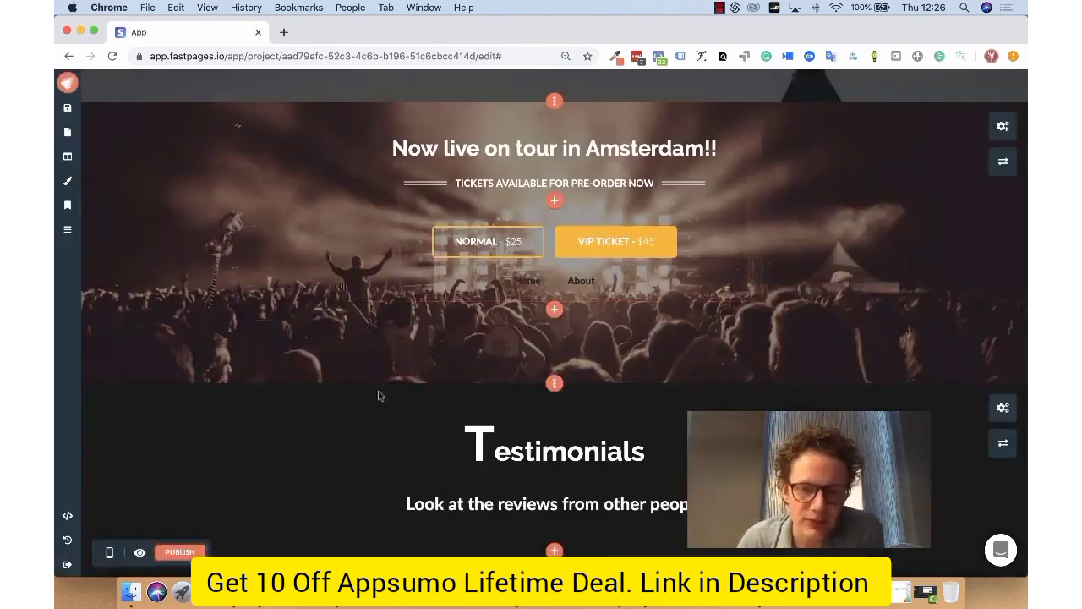
# Step: Publish the project and check the published URLs of its two pages
pyautogui.scroll(-5, 376, 389)
pyautogui.scroll(10, 375, 387)
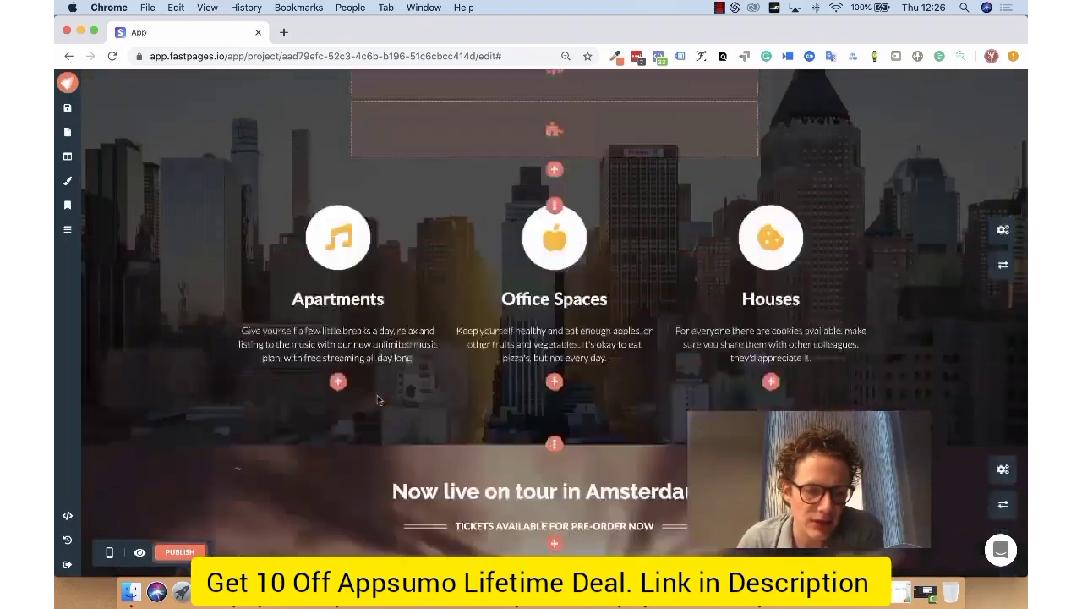
pyautogui.scroll(3, 354, 446)
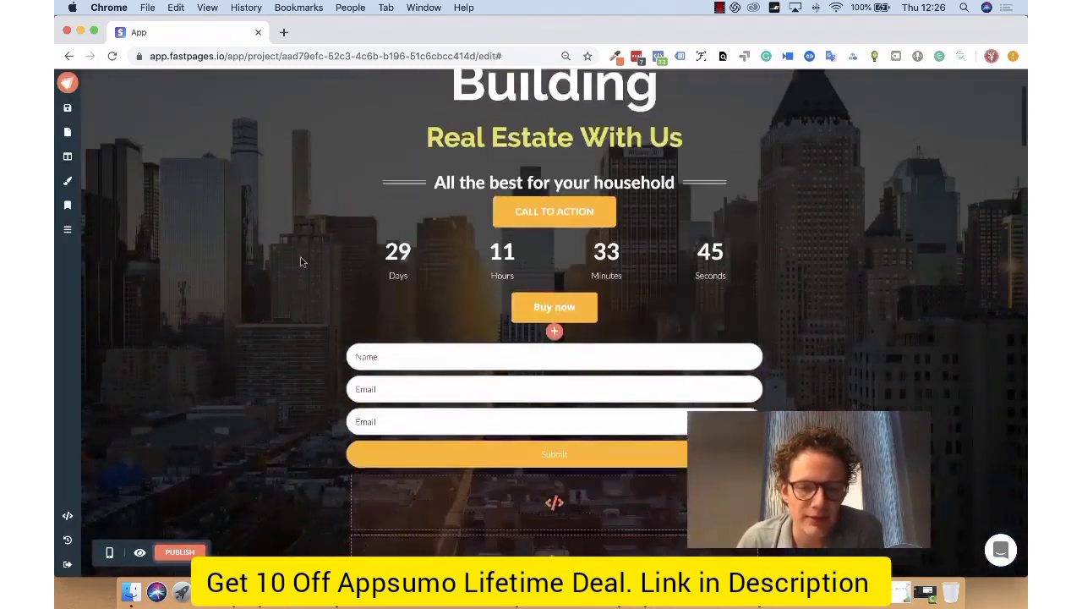
pyautogui.click(188, 551)
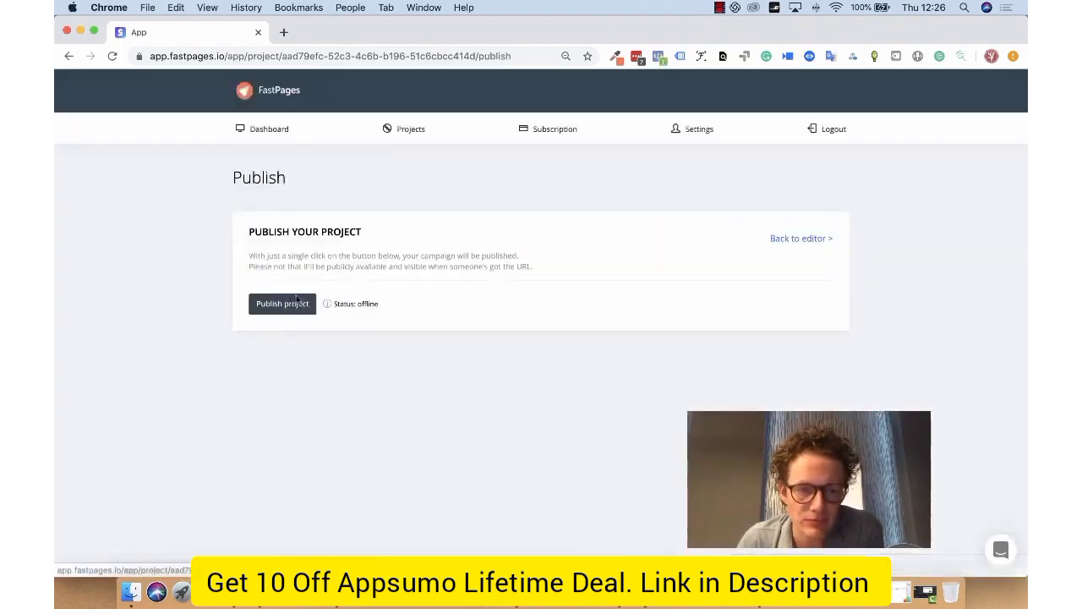
pyautogui.click(296, 303)
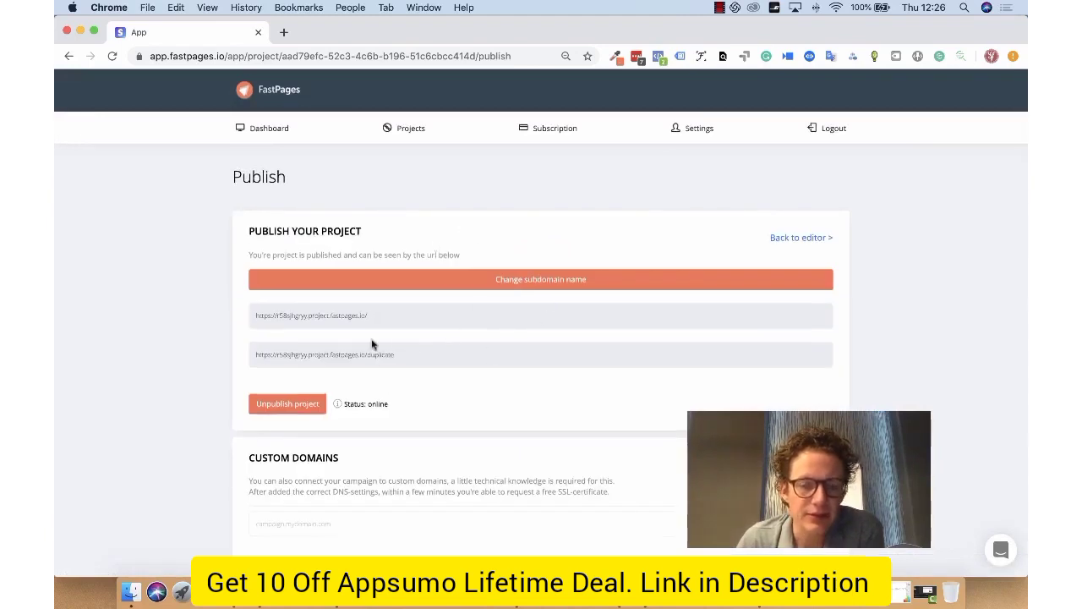
pyautogui.click(356, 315)
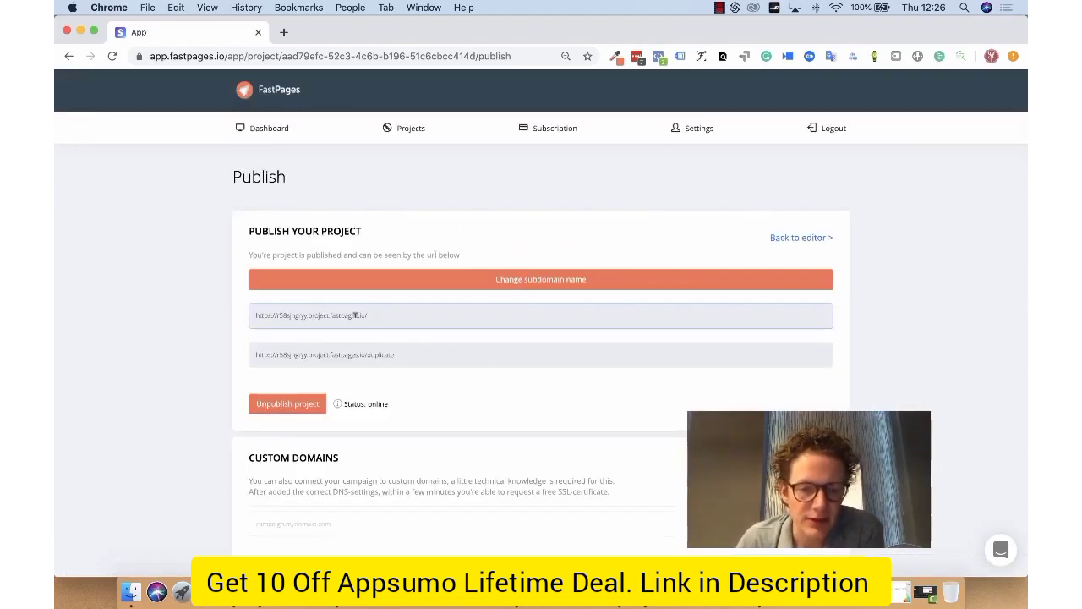
pyautogui.click(404, 348)
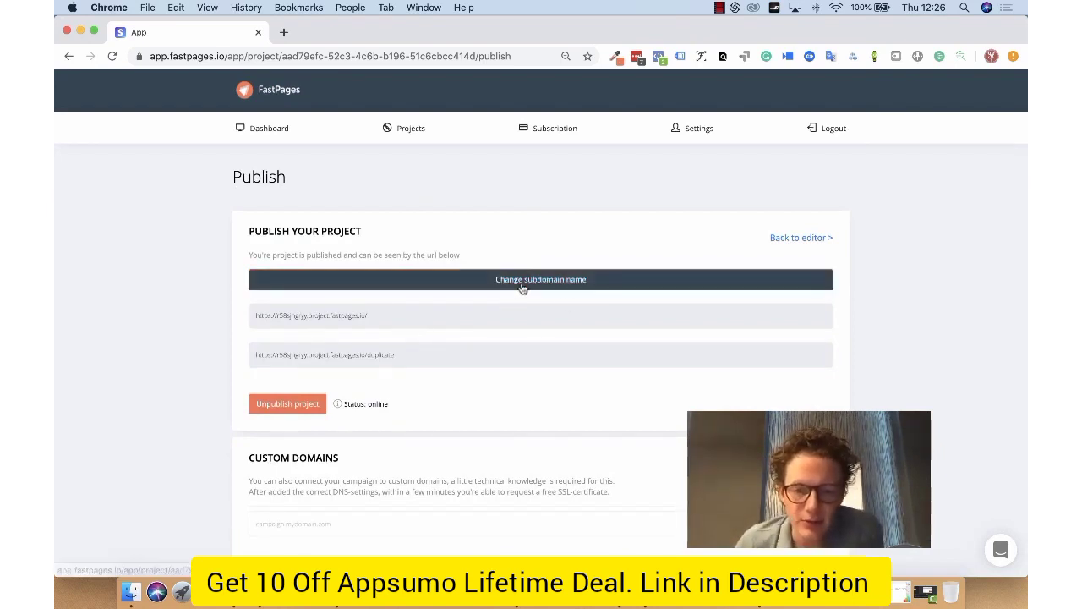
# Step: Change the published project's subdomain name to myownnameto
pyautogui.click(550, 287)
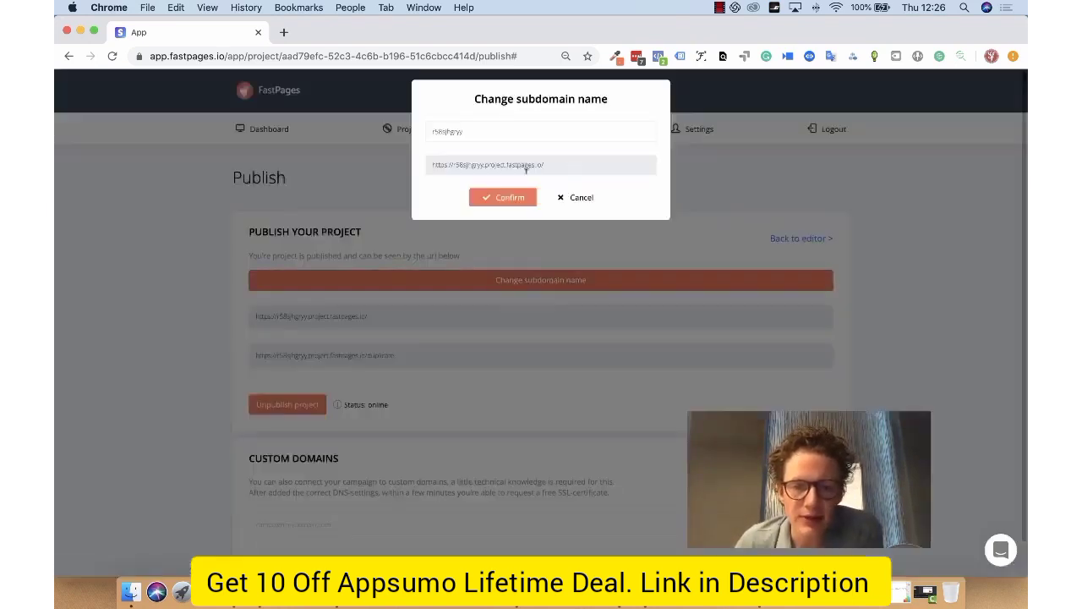
pyautogui.doubleClick(502, 130)
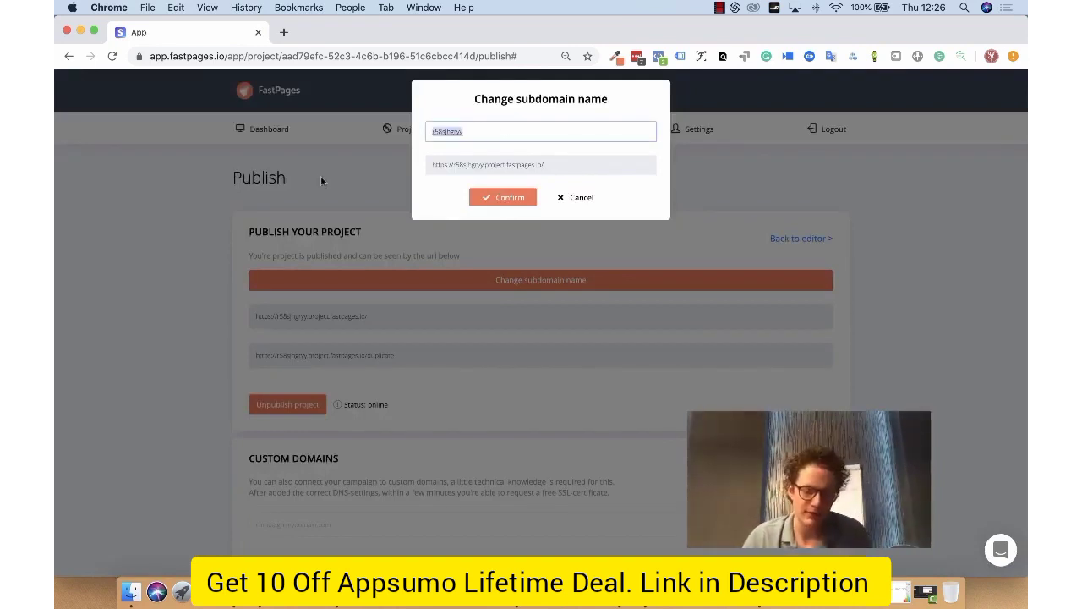
pyautogui.write('my')
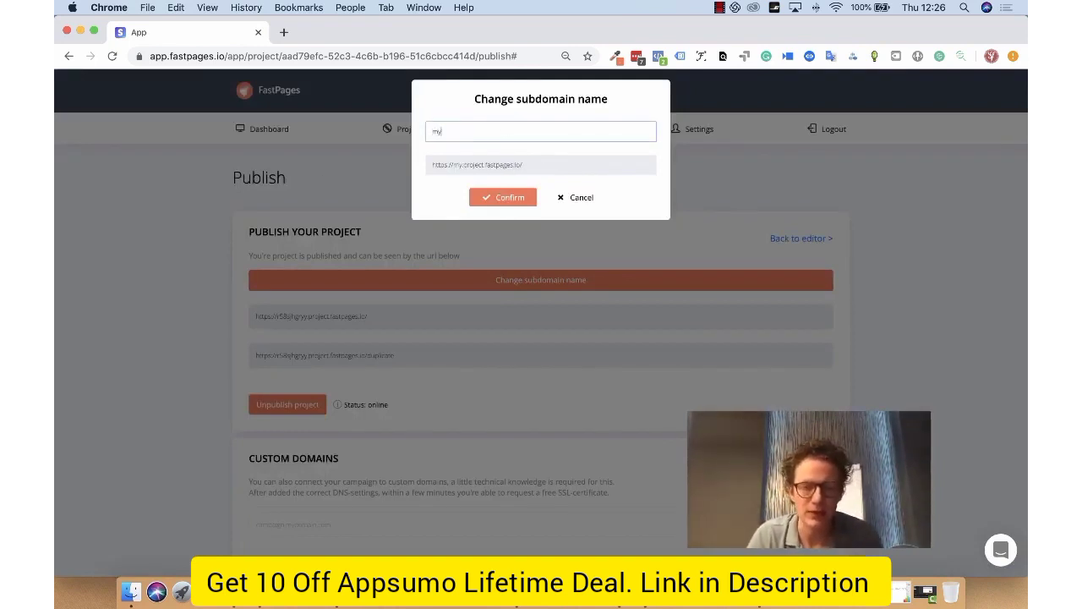
pyautogui.write('ownnameto')
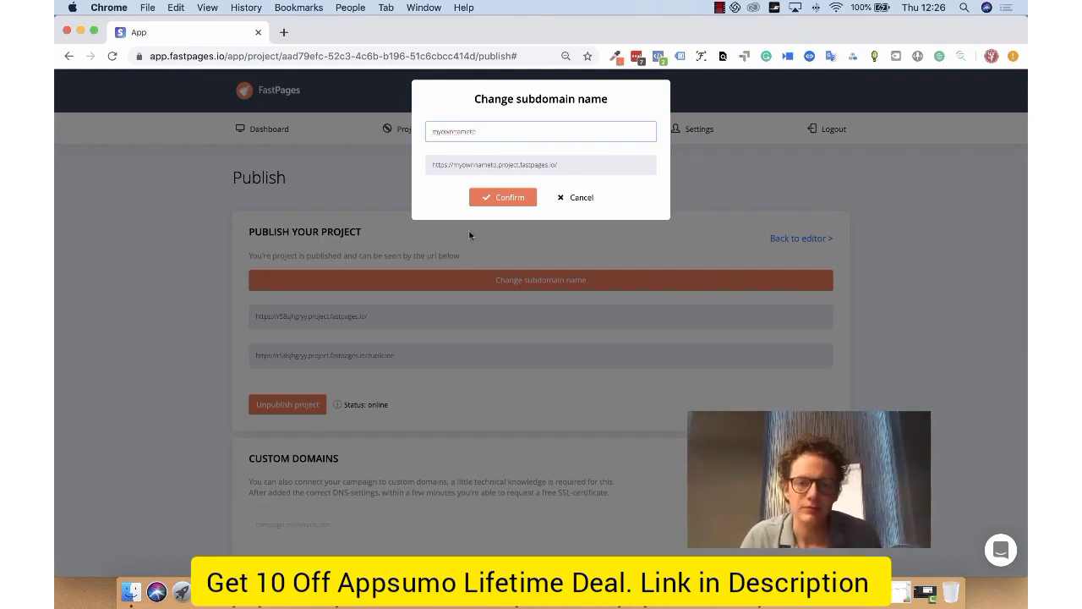
pyautogui.click(524, 201)
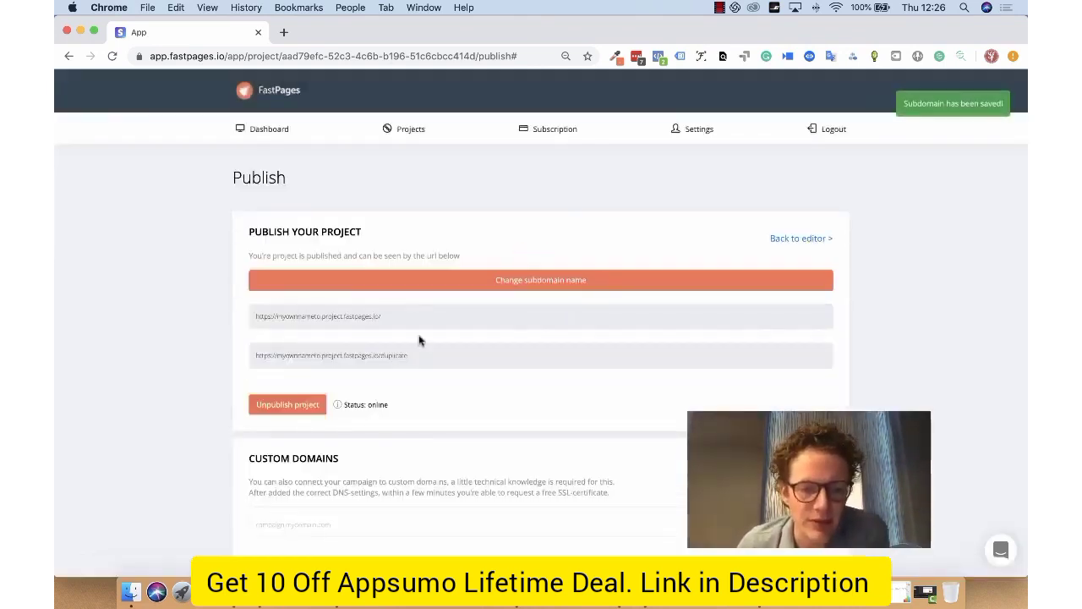
# Step: Add the custom domain myowncustomdomain.com to the project and select the required value of its A record
pyautogui.scroll(-2, 418, 341)
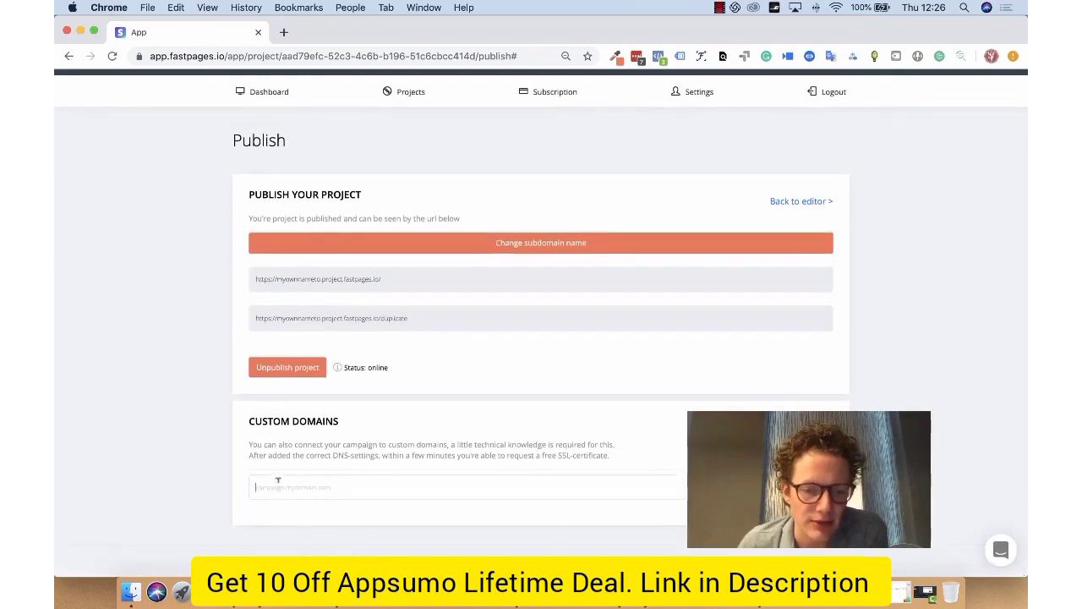
pyautogui.click(278, 480)
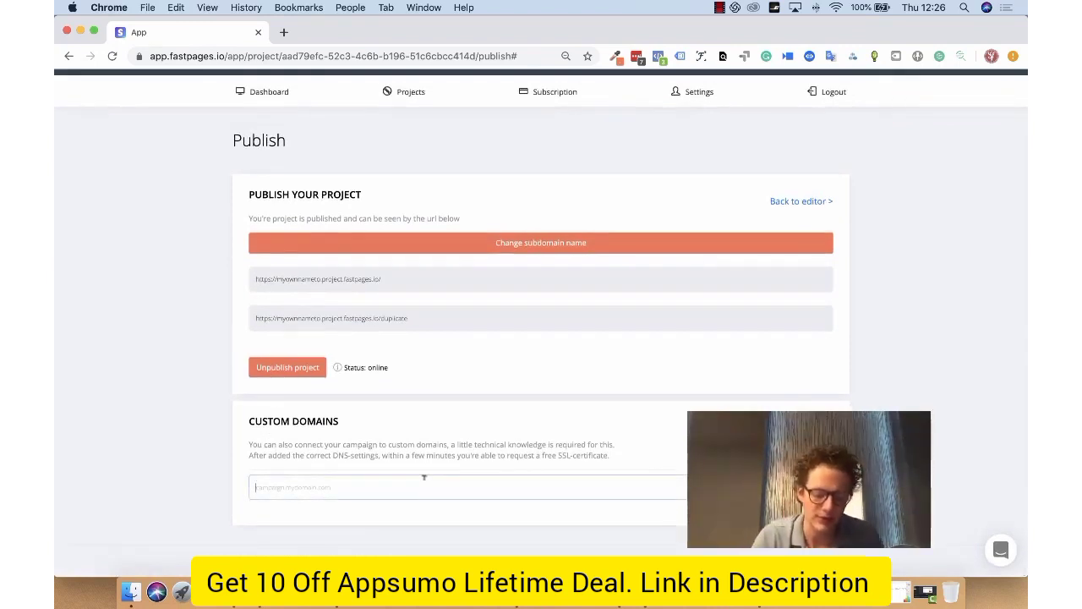
pyautogui.write('myn')
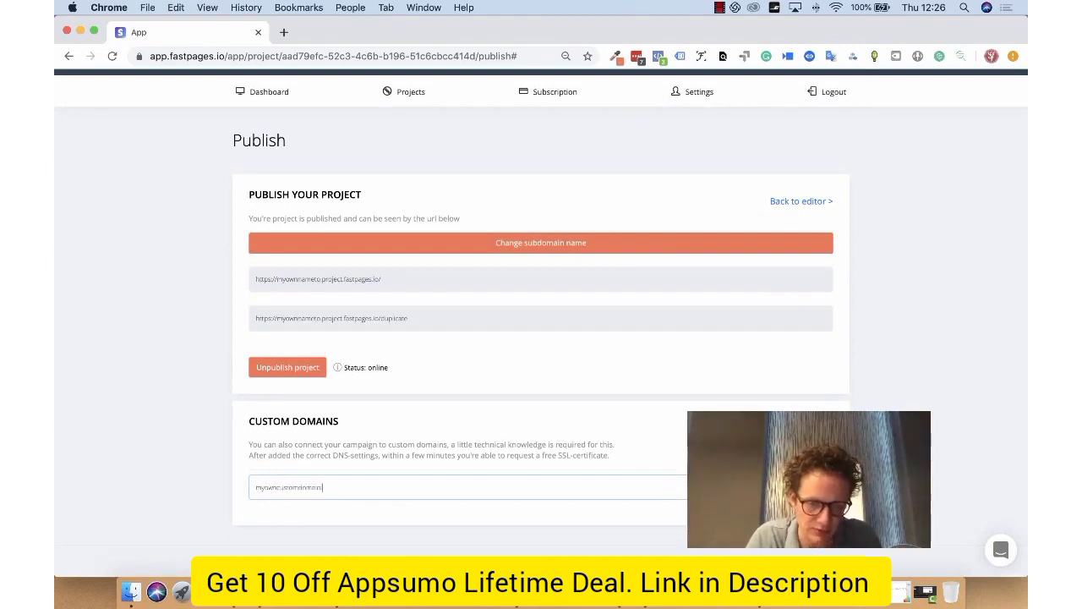
pyautogui.press('Return')
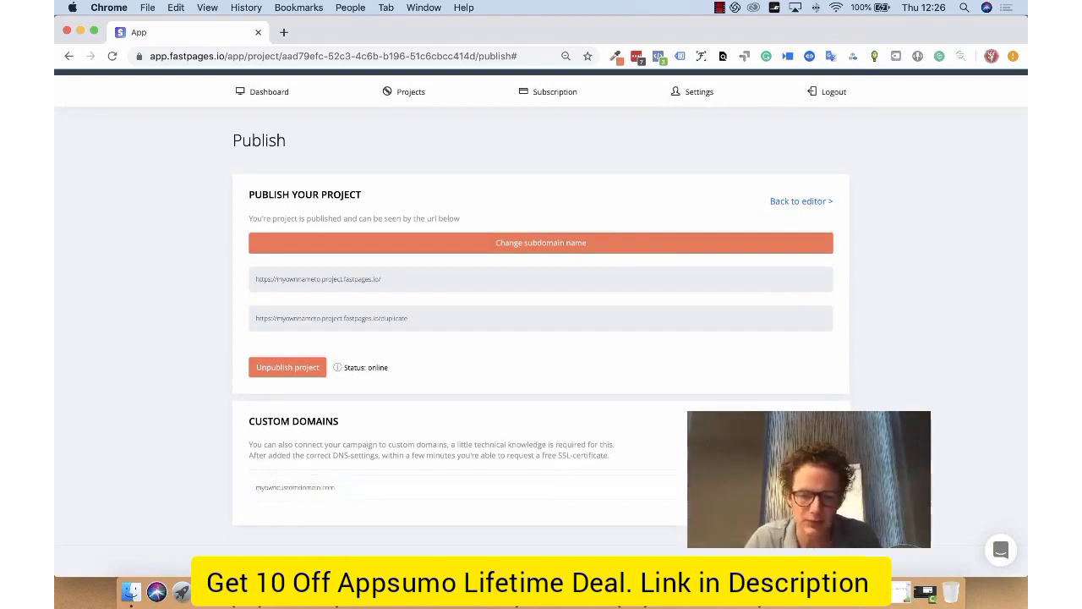
pyautogui.scroll(-2, 589, 418)
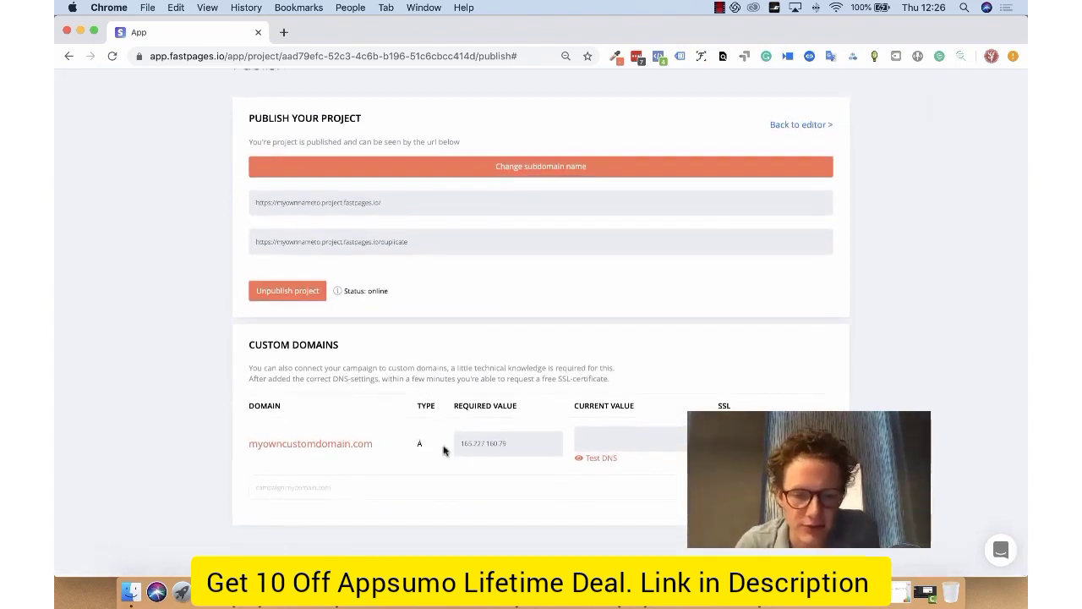
pyautogui.moveTo(458, 442); pyautogui.dragTo(513, 441)
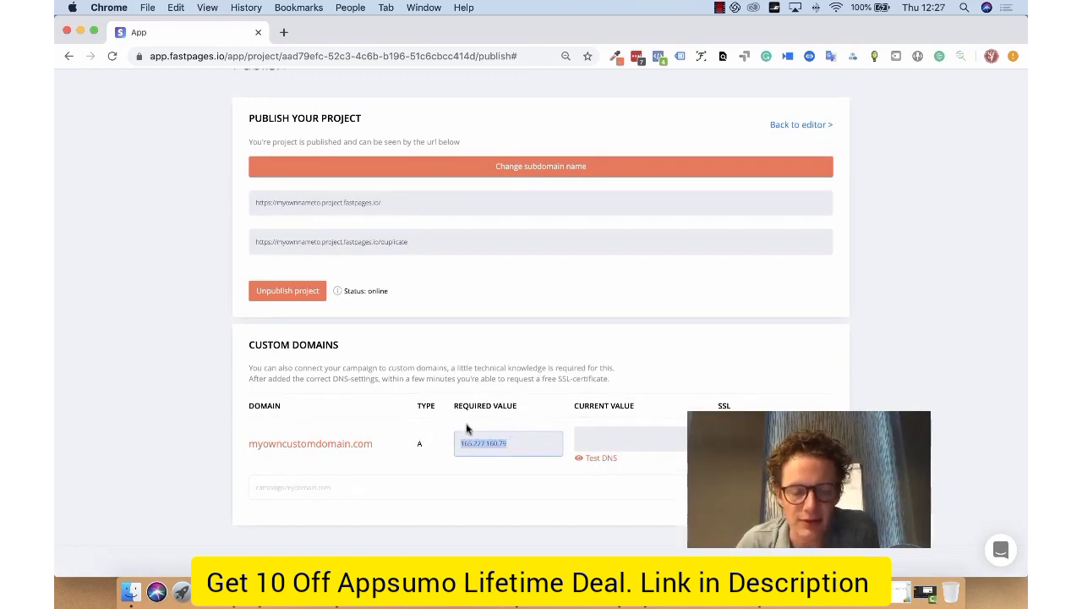